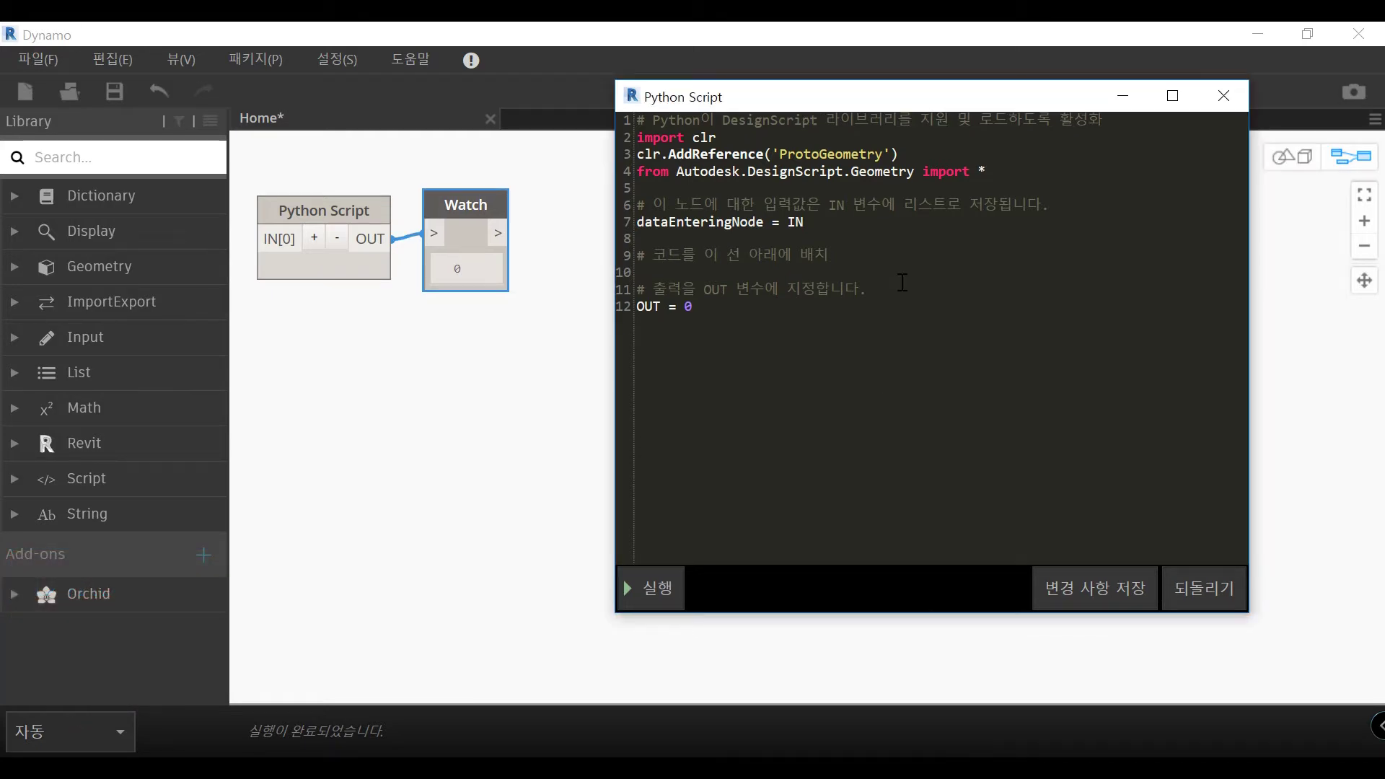
Step: Replace the template code with six comparison-operator lines, x < y through x <= y
{"action": "left_click_drag", "start_coordinate": [902, 284], "coordinate": [508, 92]}
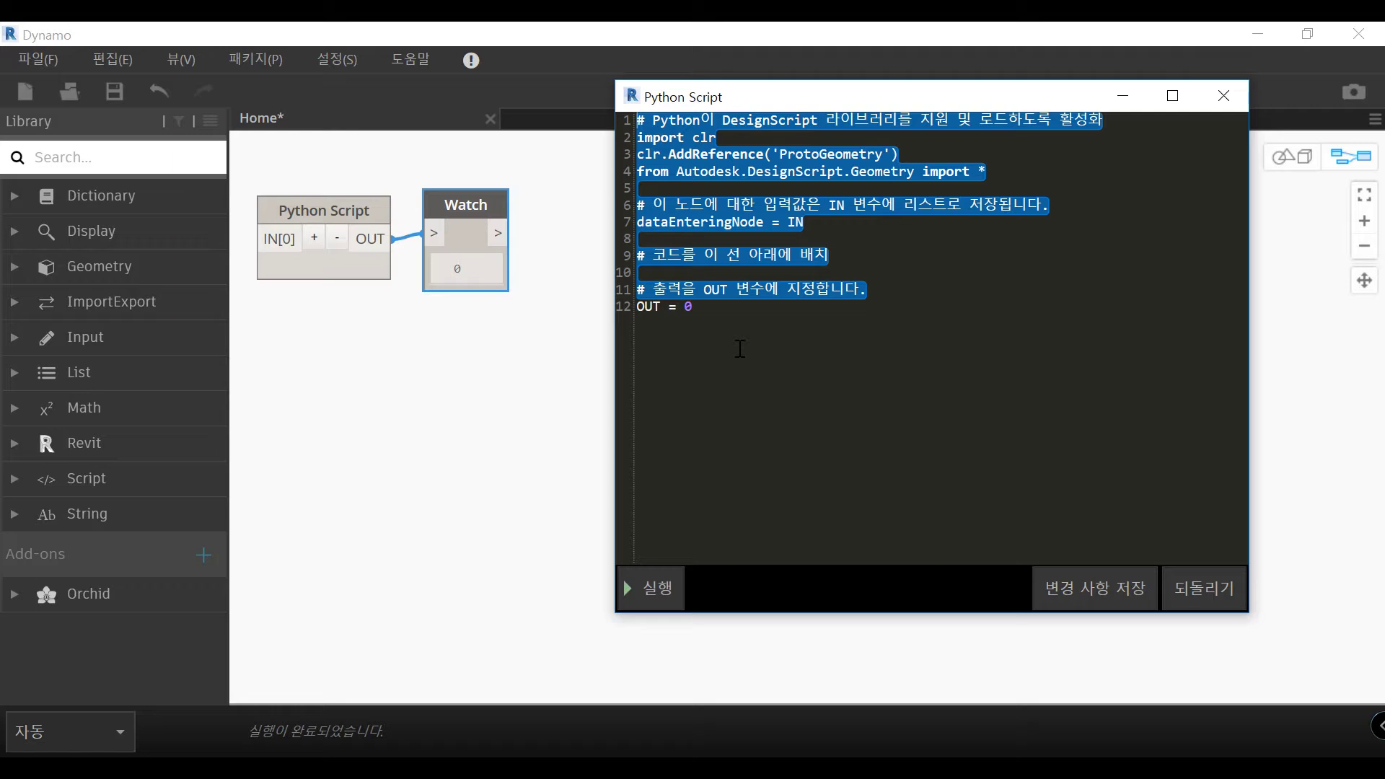
{"action": "key", "text": "Delete"}
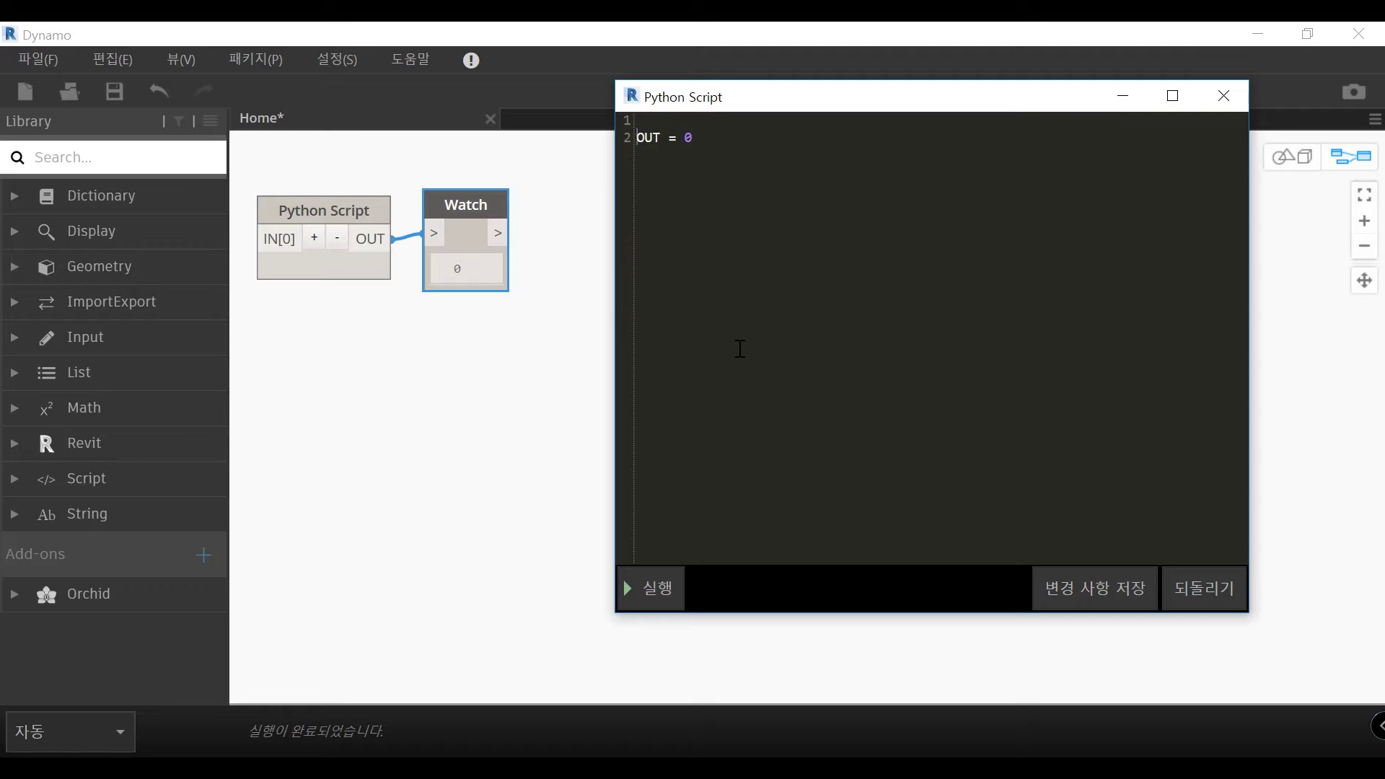
{"action": "key", "text": "shift+Right"}
{"action": "key", "text": "shift+Right"}
{"action": "key", "text": "shift+Right"}
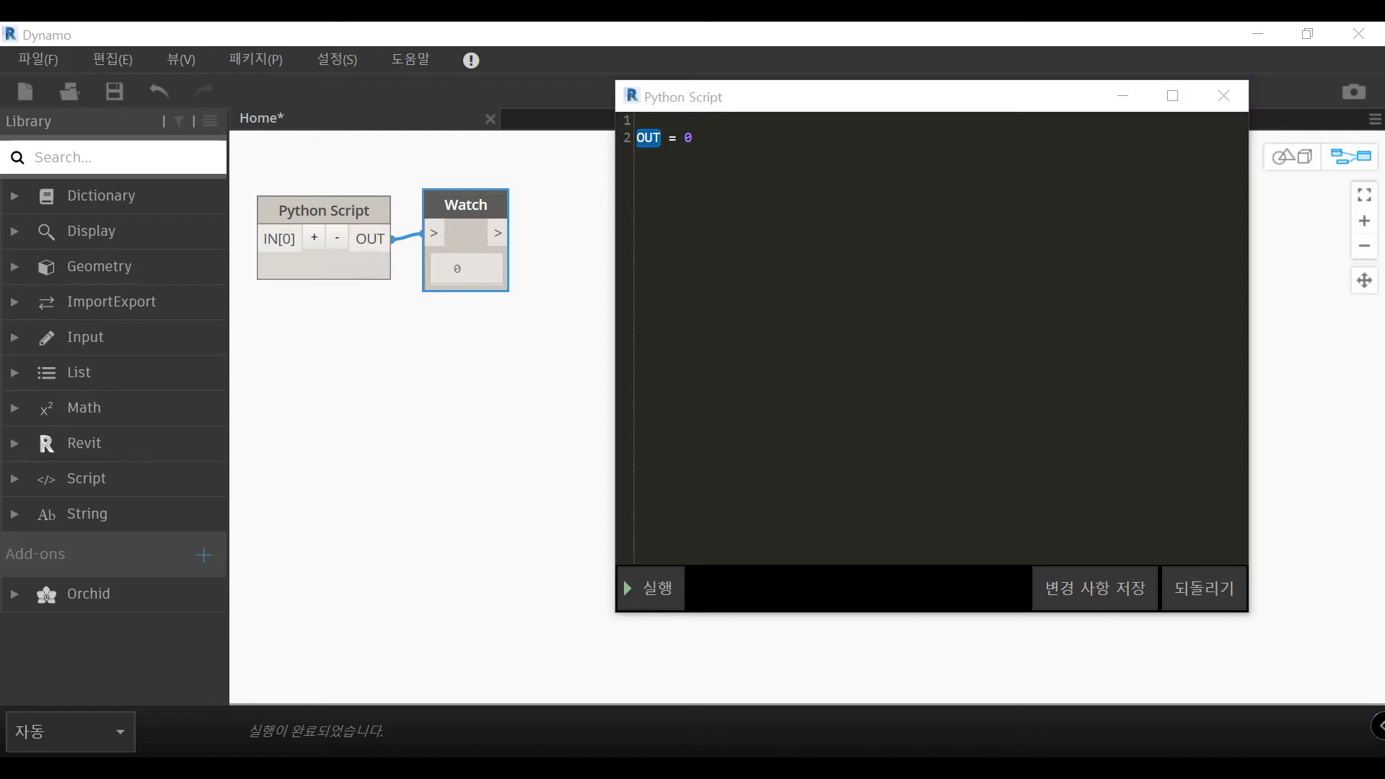
{"action": "left_click", "coordinate": [665, 118]}
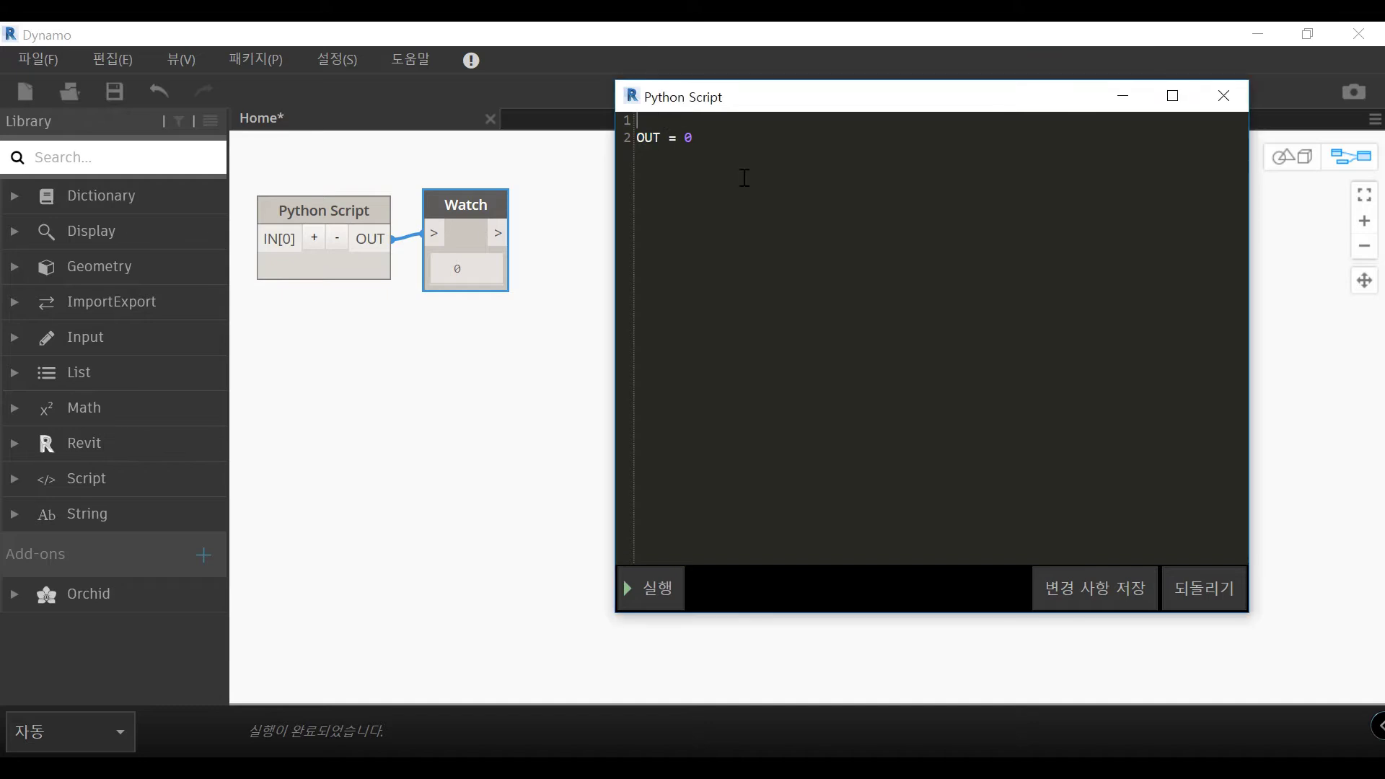
{"action": "type", "text": "x < y   : x가 y보다 작다 x > y   : x가 y보다 크다 x == y : x와 y가 같다 x != y  : x와 y가 같지 않다 x >= y : x가 y보다 크거나 같다 x <= y : x가 y보다 작거나 같다"}
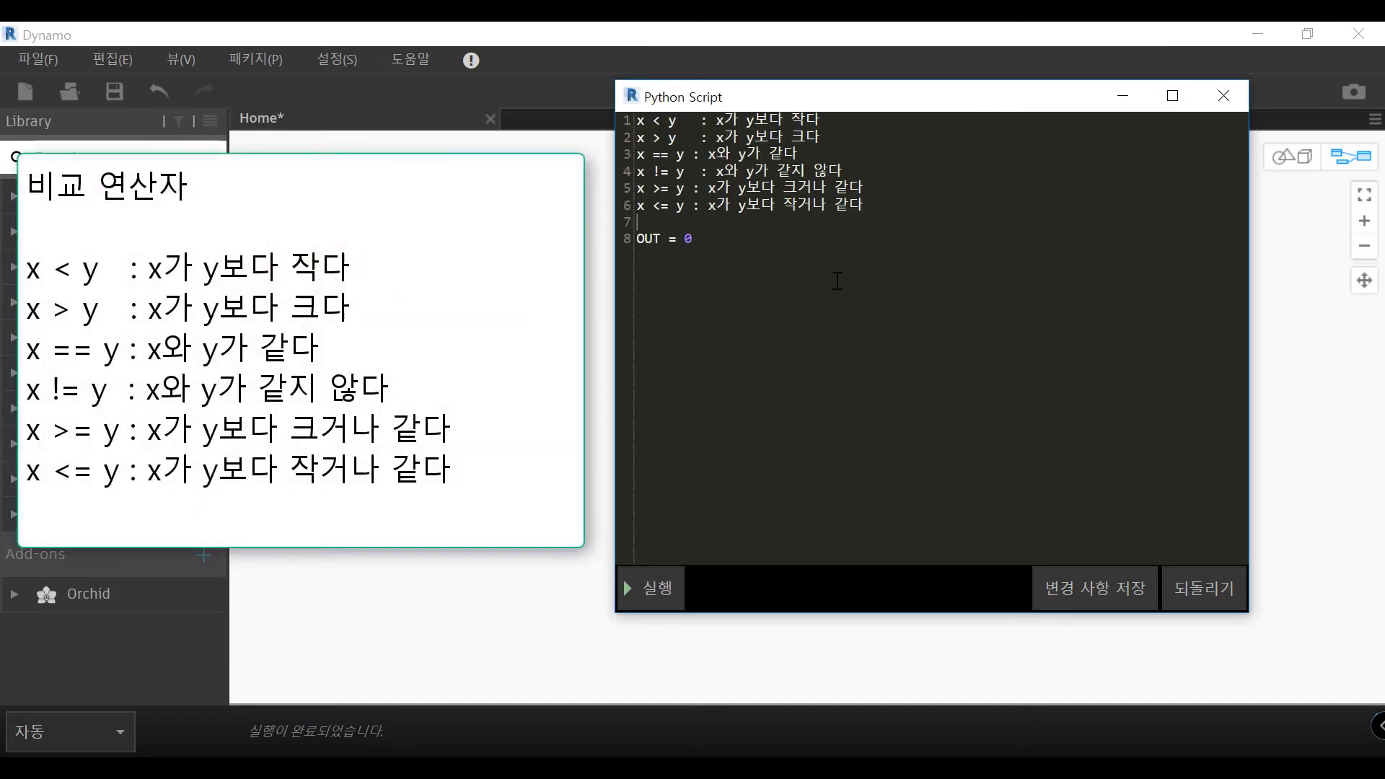
{"action": "key", "text": "Up"}
{"action": "key", "text": "Up"}
{"action": "key", "text": "Up"}
{"action": "key", "text": "Up"}
{"action": "key", "text": "Down"}
{"action": "key", "text": "Down"}
{"action": "key", "text": "Down"}
{"action": "key", "text": "Down"}
{"action": "key", "text": "Up"}
{"action": "key", "text": "Up"}
{"action": "double_click", "coordinate": [657, 120]}
{"action": "left_click", "coordinate": [792, 120]}
{"action": "left_click_drag", "start_coordinate": [652, 154], "coordinate": [668, 156]}
{"action": "key", "text": "Left"}
{"action": "key", "text": "Down"}
{"action": "key", "text": "Right"}
{"action": "key", "text": "Right"}
{"action": "key", "text": "Left"}
{"action": "key", "text": "Left"}
{"action": "key", "text": "Right"}
{"action": "key", "text": "Right"}
{"action": "key", "text": "Down"}
{"action": "key", "text": "Left"}
{"action": "left_click_drag", "start_coordinate": [690, 206], "coordinate": [603, 103]}
{"action": "left_click", "coordinate": [952, 230]}
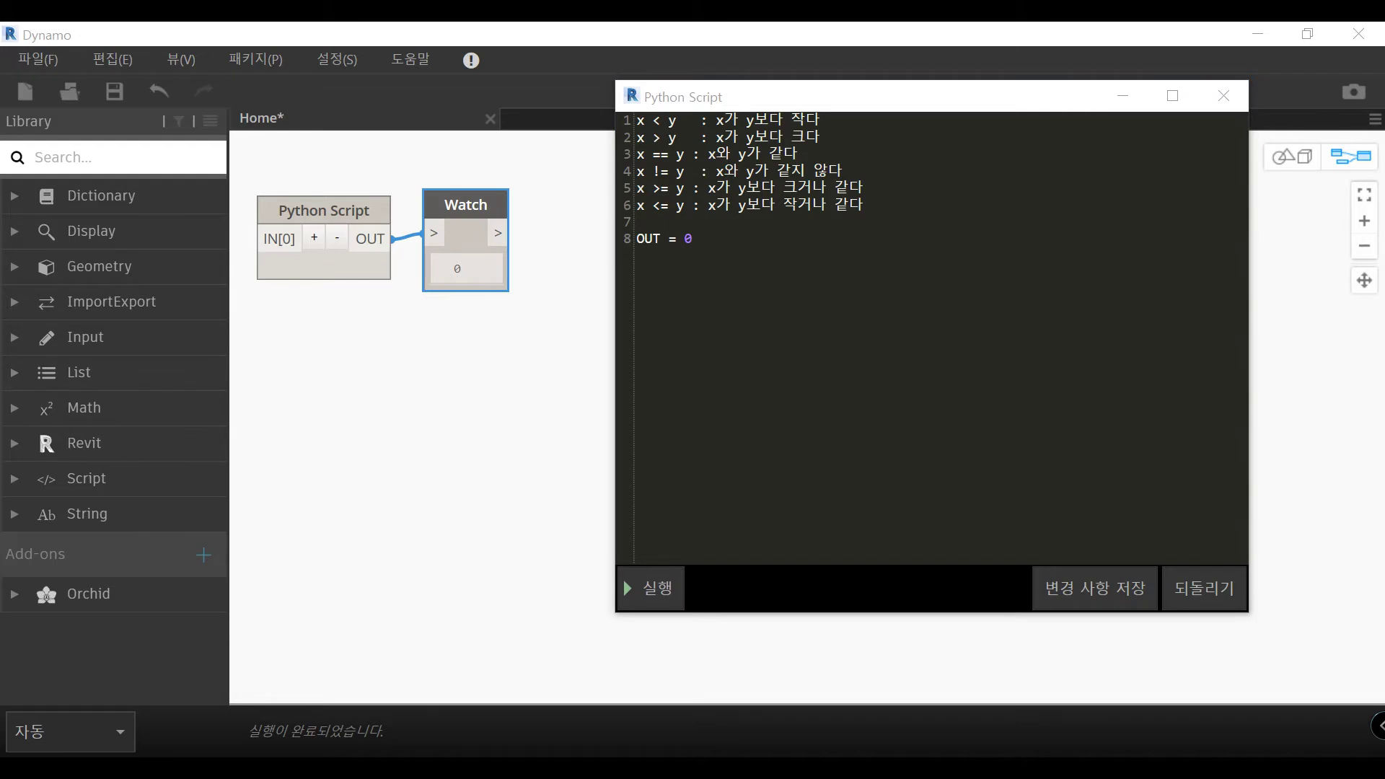
{"action": "mouse_move", "coordinate": [876, 190]}
{"action": "left_mouse_down"}
{"action": "mouse_move", "coordinate": [834, 205]}
{"action": "mouse_move", "coordinate": [490, 128]}
{"action": "left_mouse_up"}
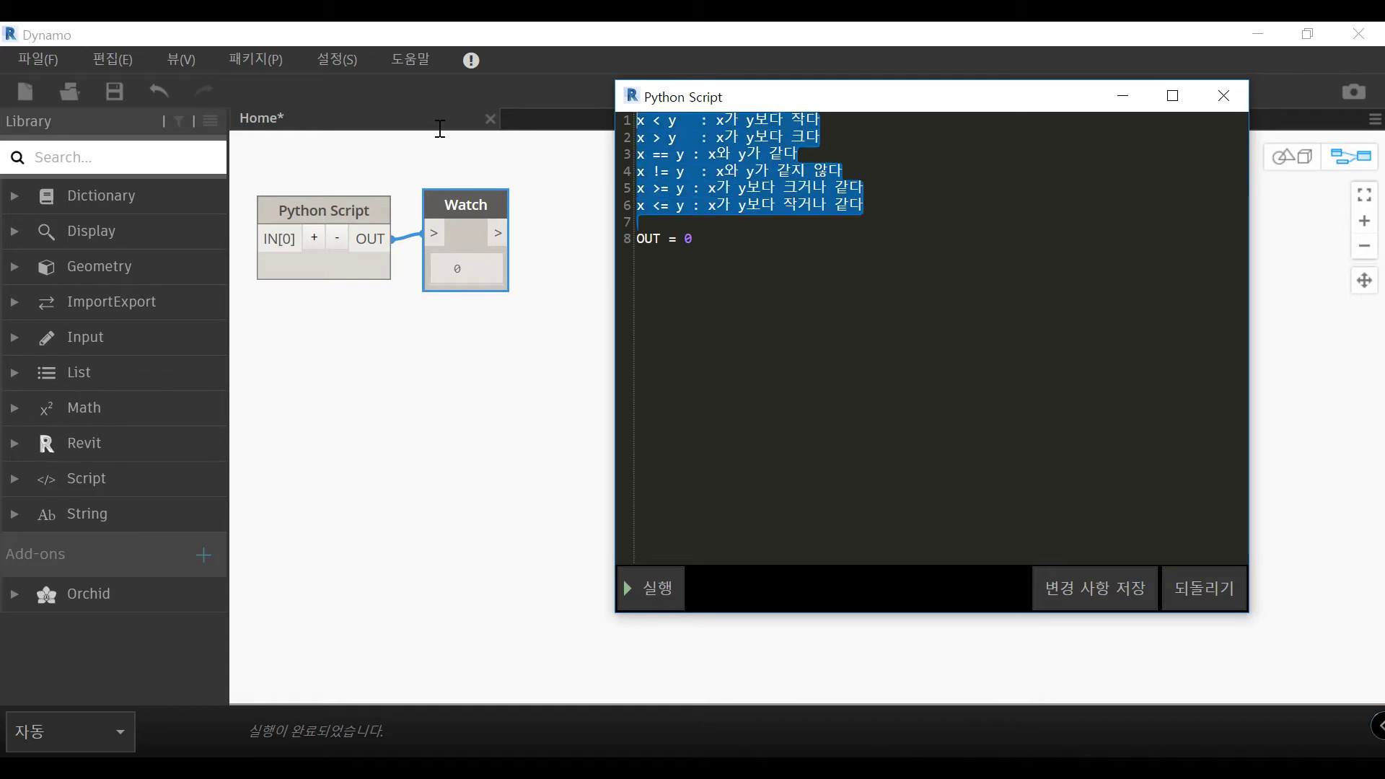
Step: Paste the x or y, x and y and not x notes over the comparison lines
{"action": "type", "text": "x or y  : x와 y 둘중에 하나만 참이면 참이다 x and y : x와 y 모두 참이어야 참이다 not x   : x가 거짓이면 참이다"}
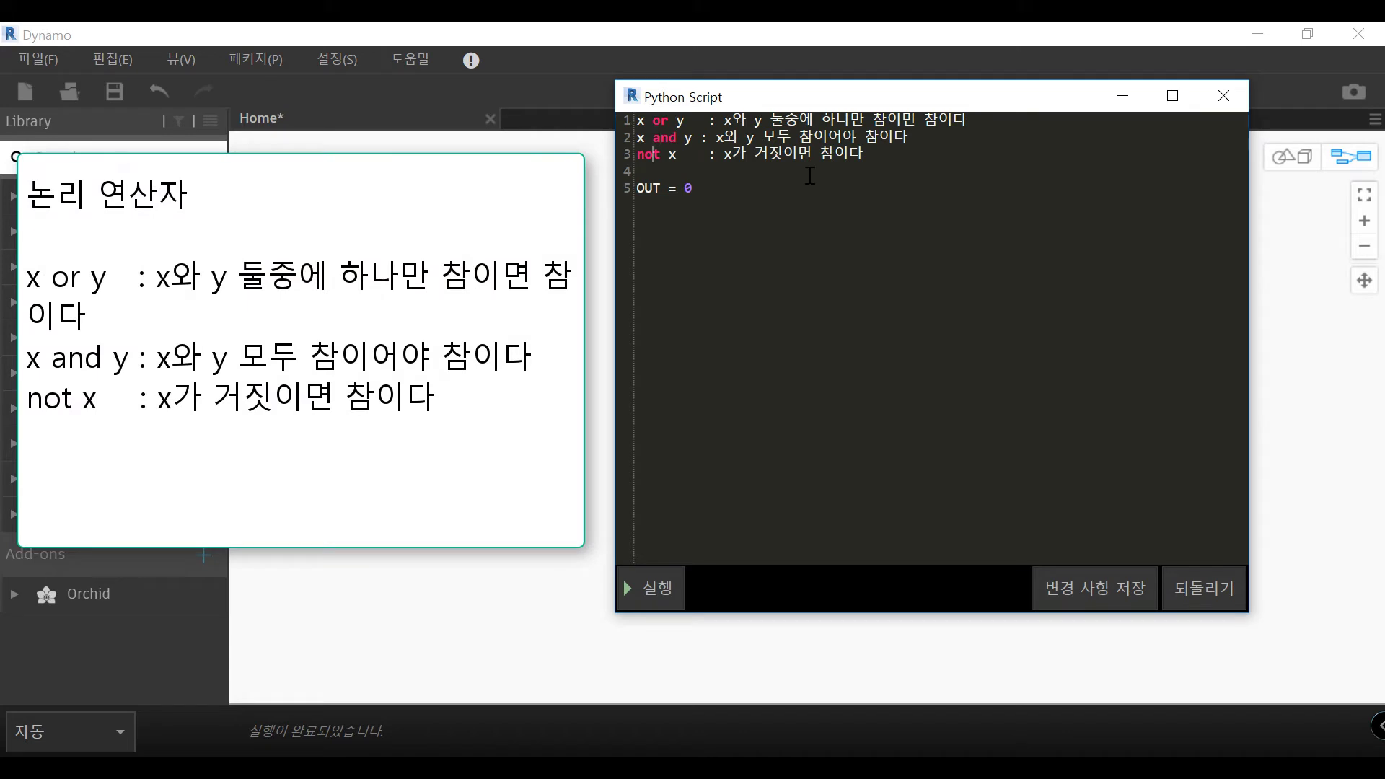
{"action": "key", "text": "Left"}
{"action": "key", "text": "Left"}
{"action": "key", "text": "Down"}
{"action": "key", "text": "Down"}
{"action": "key", "text": "Right"}
{"action": "key", "text": "Right"}
{"action": "key", "text": "Right"}
{"action": "key", "text": "Up"}
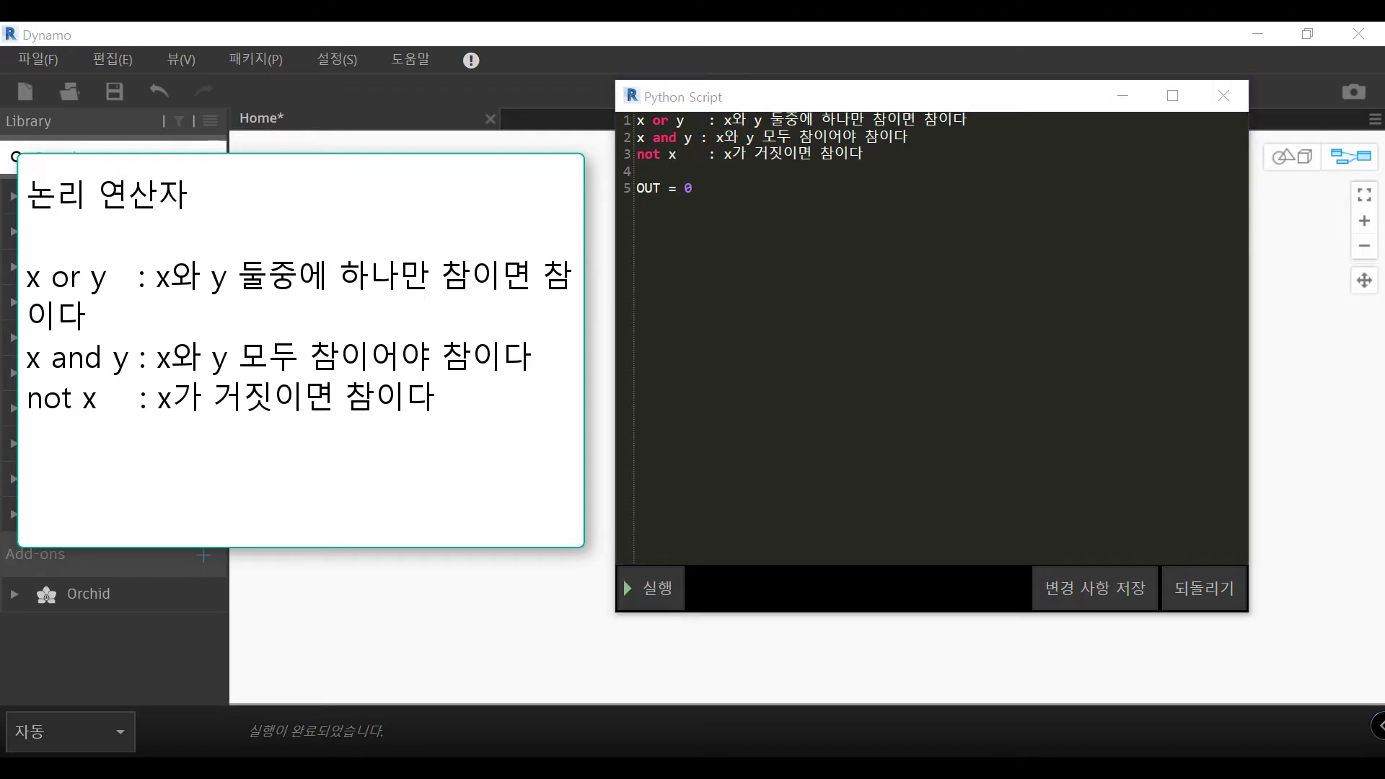
{"action": "left_click_drag", "start_coordinate": [876, 155], "coordinate": [558, 124]}
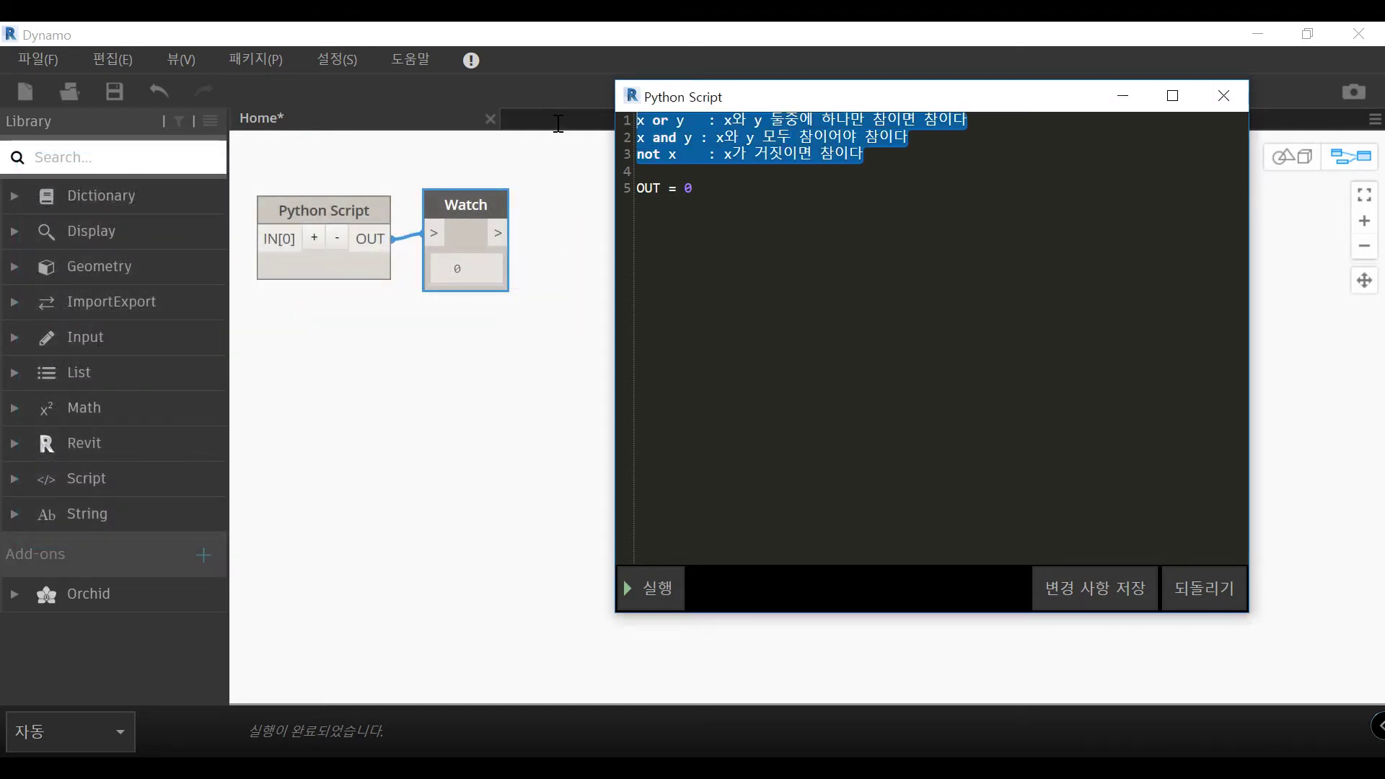
Step: Paste the in and not in explanation lines over the logical-operator notes
{"action": "type", "text": "in : 포함이 되었으면 참 not in : 포함이 않되었으면 참"}
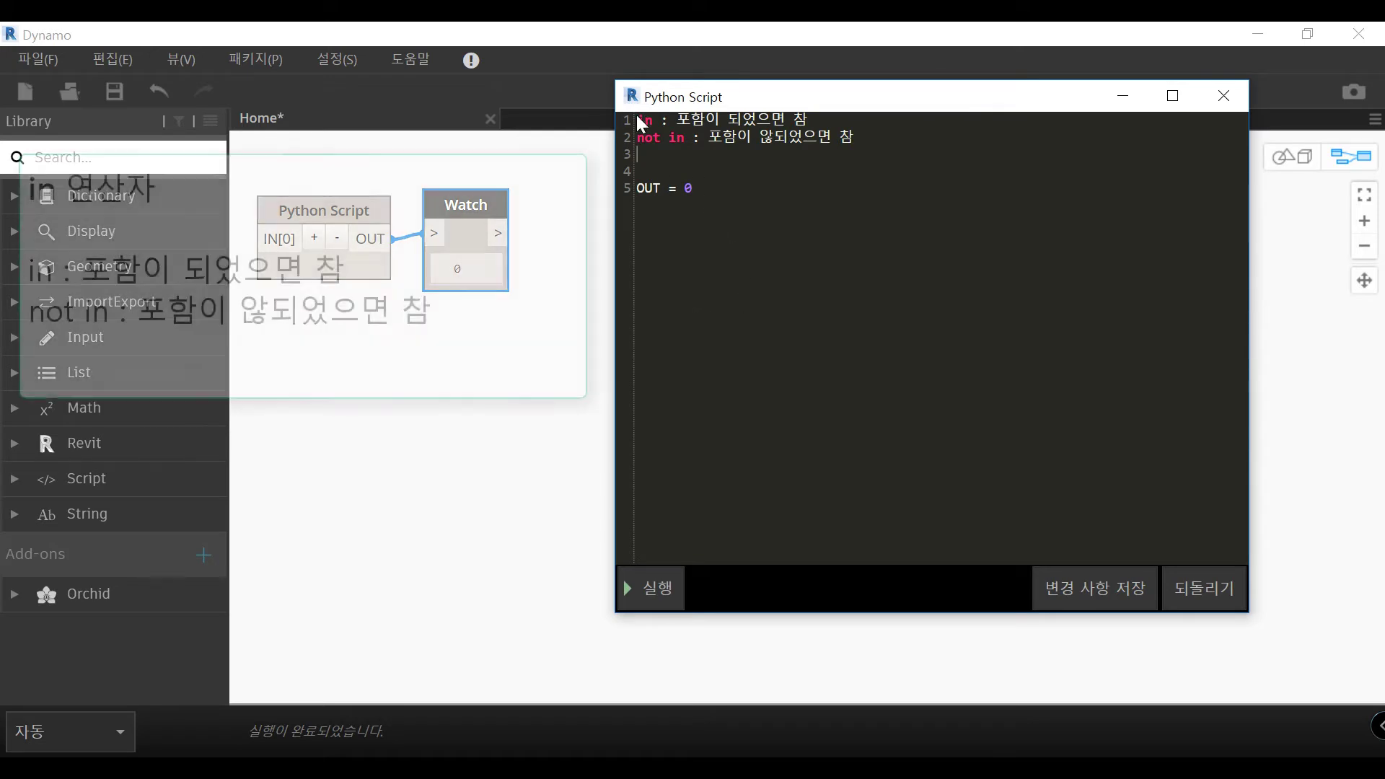
{"action": "double_click", "coordinate": [644, 120]}
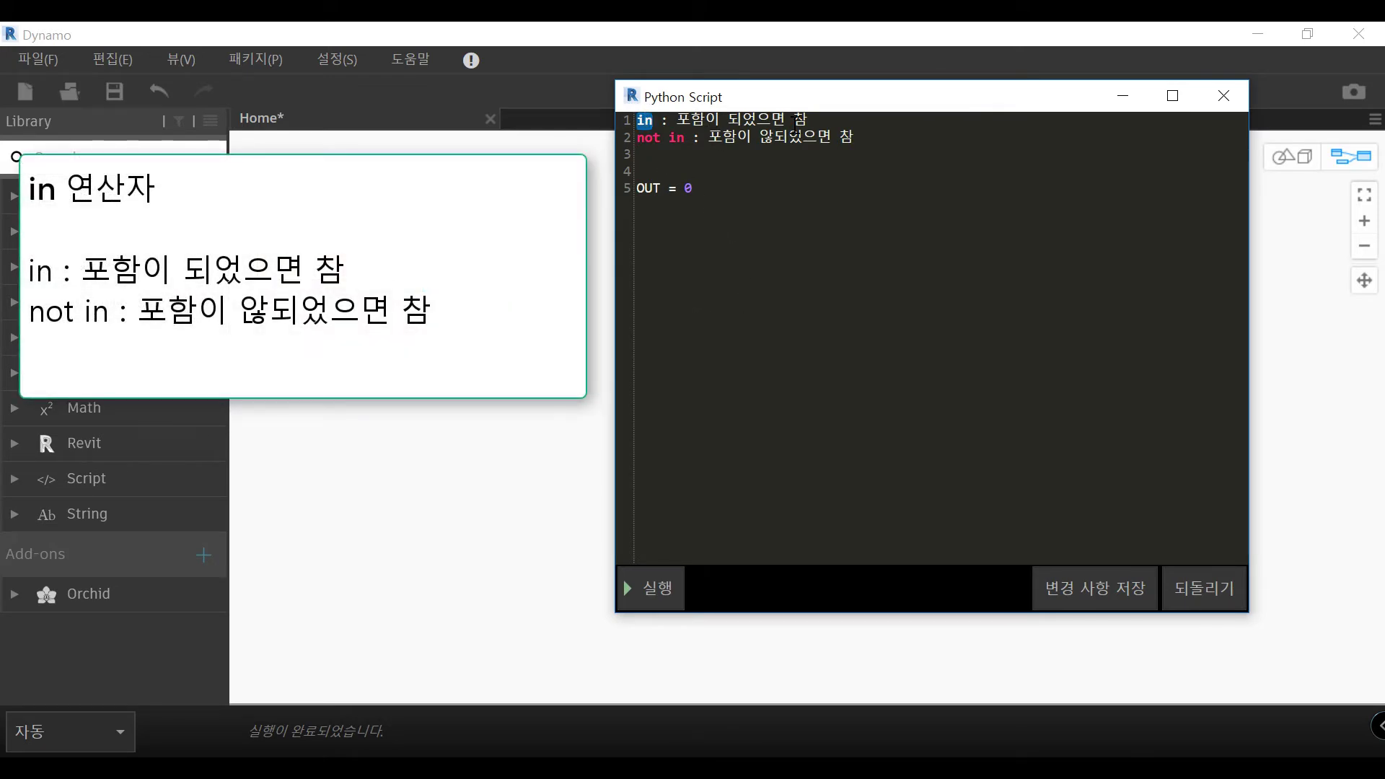
{"action": "left_click_drag", "start_coordinate": [637, 137], "coordinate": [701, 137]}
{"action": "left_click", "coordinate": [734, 144]}
{"action": "left_click_drag", "start_coordinate": [876, 137], "coordinate": [606, 110]}
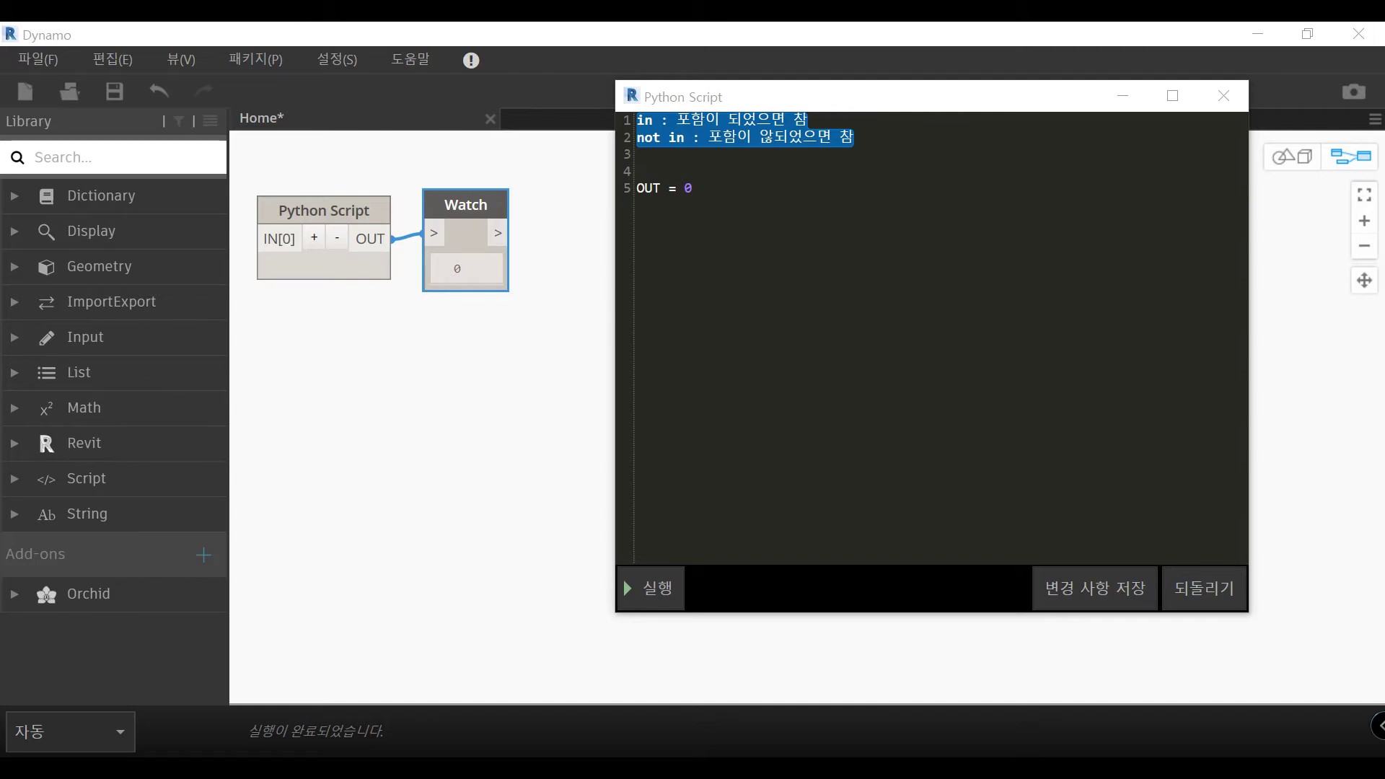
Step: Paste the if/elif/else example with a = 10 and b = 20, tidying stray blank lines
{"action": "left_click_drag", "start_coordinate": [890, 145], "coordinate": [549, 83]}
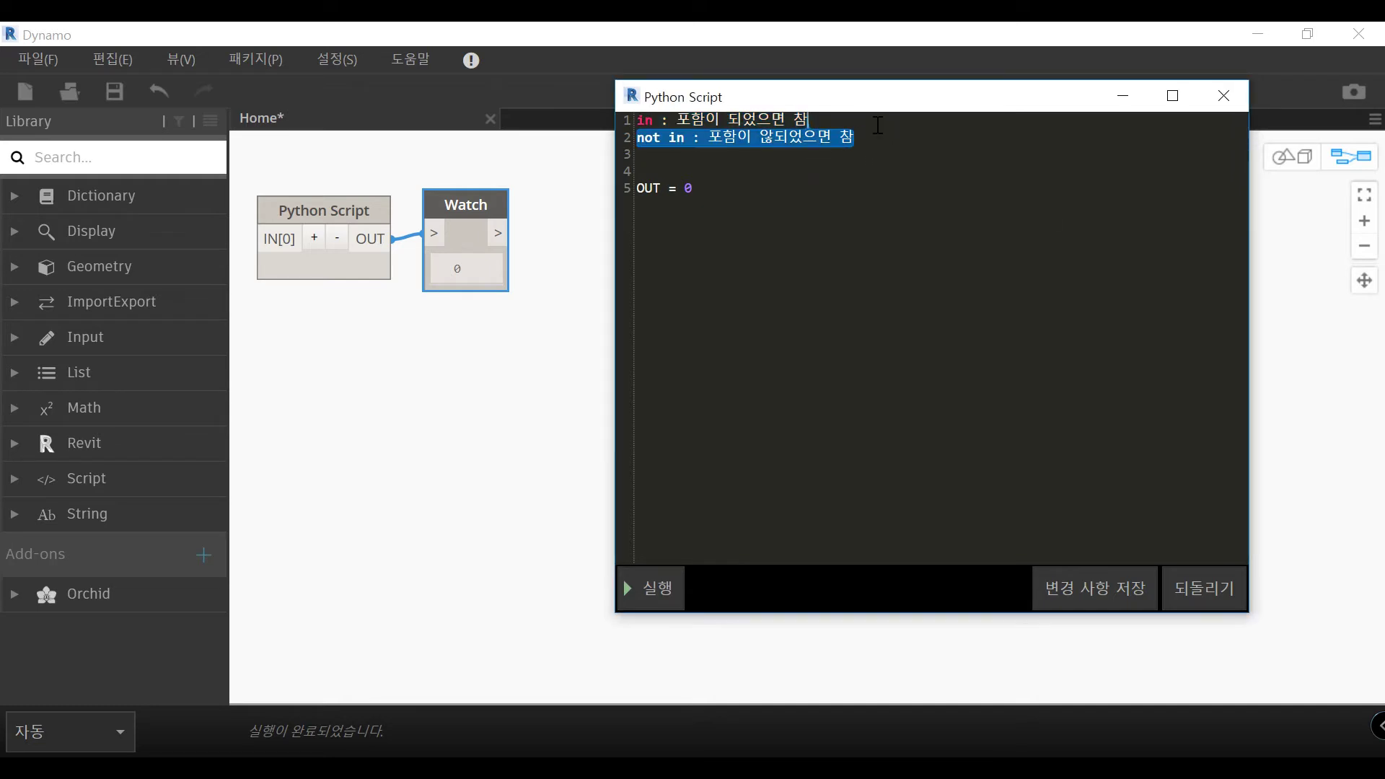
{"action": "key", "text": "ctrl+v"}
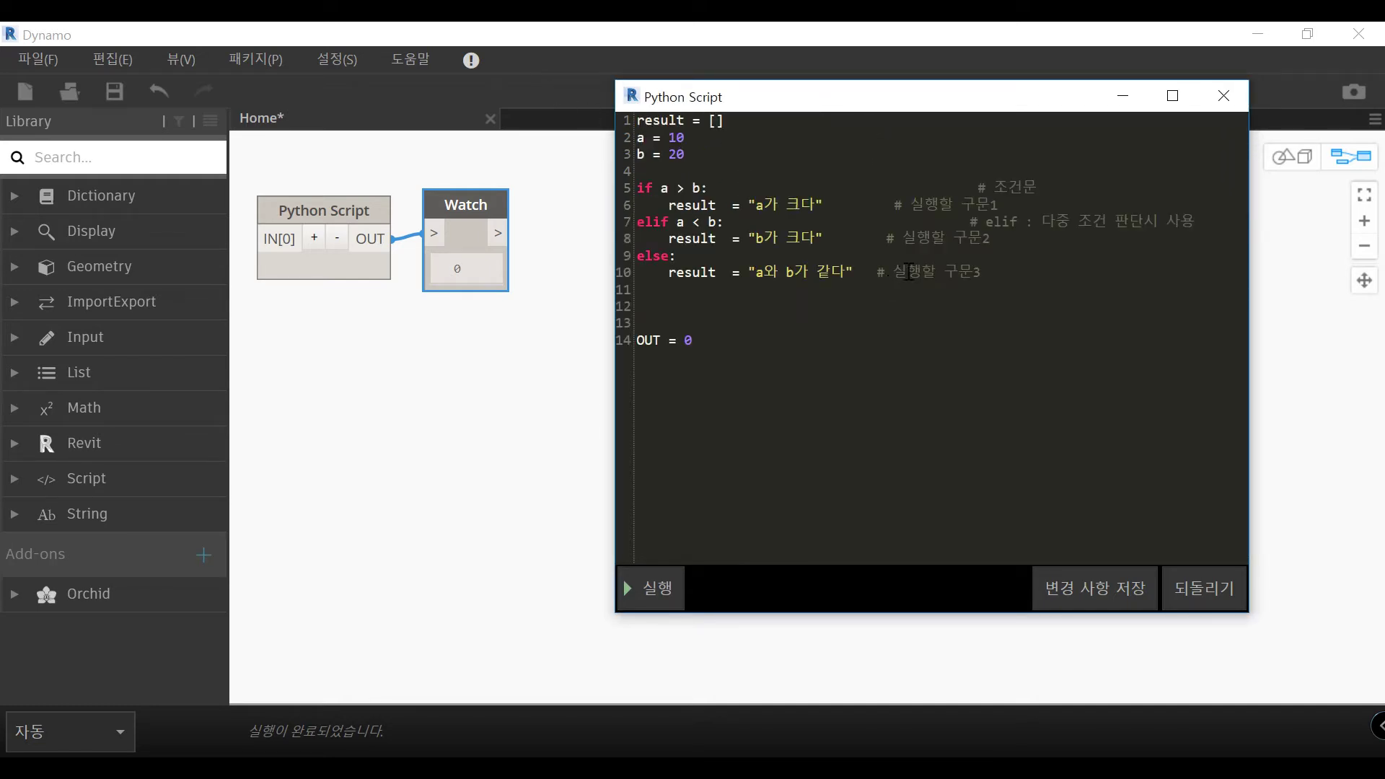
{"action": "key", "text": "BackSpace"}
{"action": "key", "text": "BackSpace"}
{"action": "double_click", "coordinate": [977, 186]}
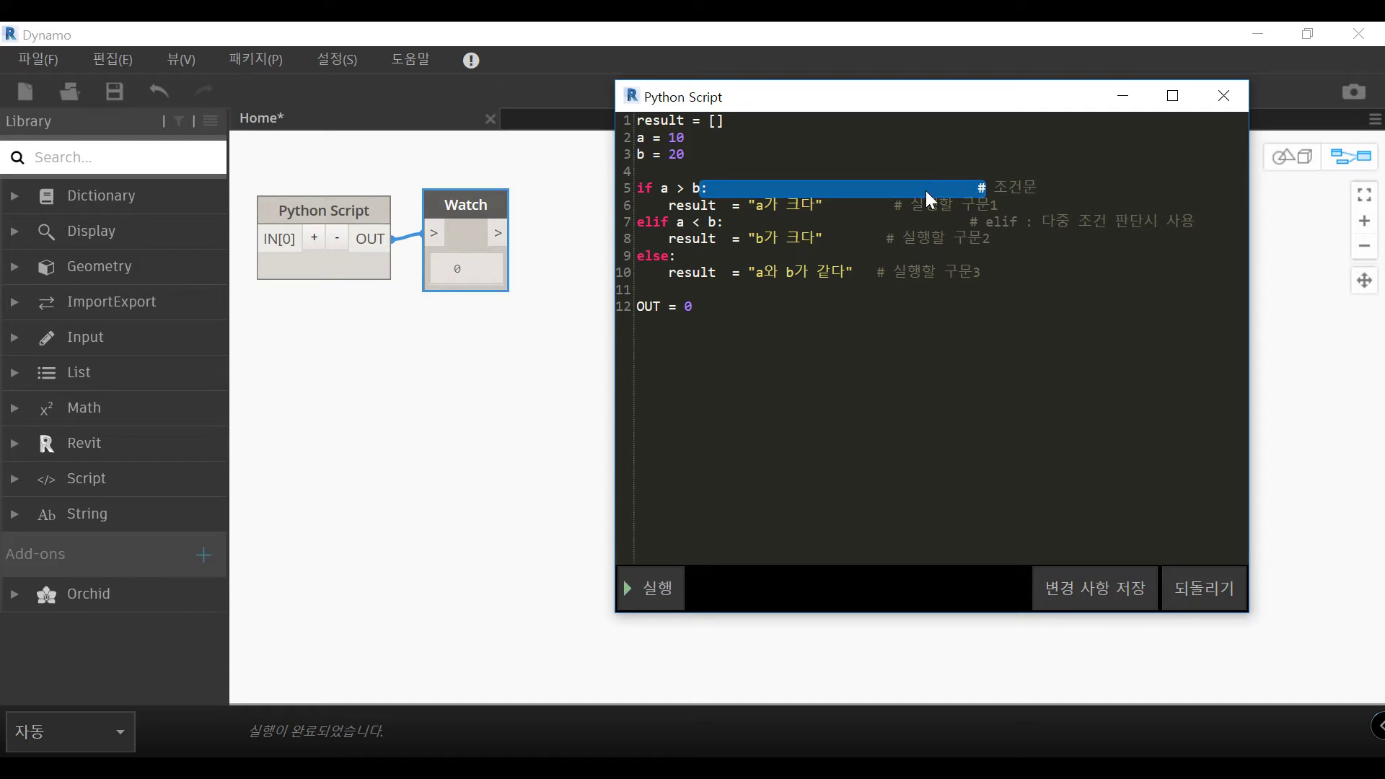
{"action": "key", "text": "BackSpace"}
{"action": "left_click", "coordinate": [886, 208]}
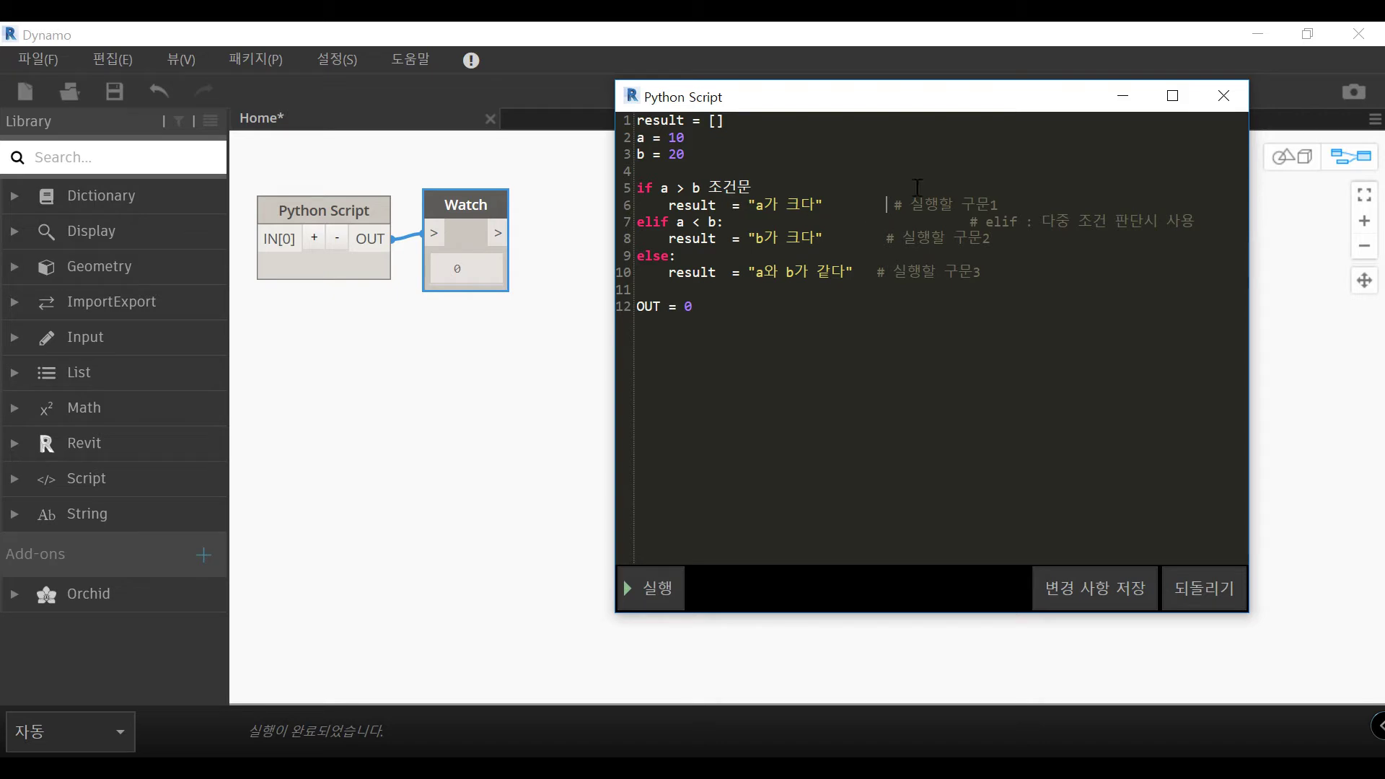
{"action": "key", "text": "ctrl+z"}
{"action": "left_click_drag", "start_coordinate": [747, 318], "coordinate": [572, 116]}
{"action": "left_click", "coordinate": [722, 144]}
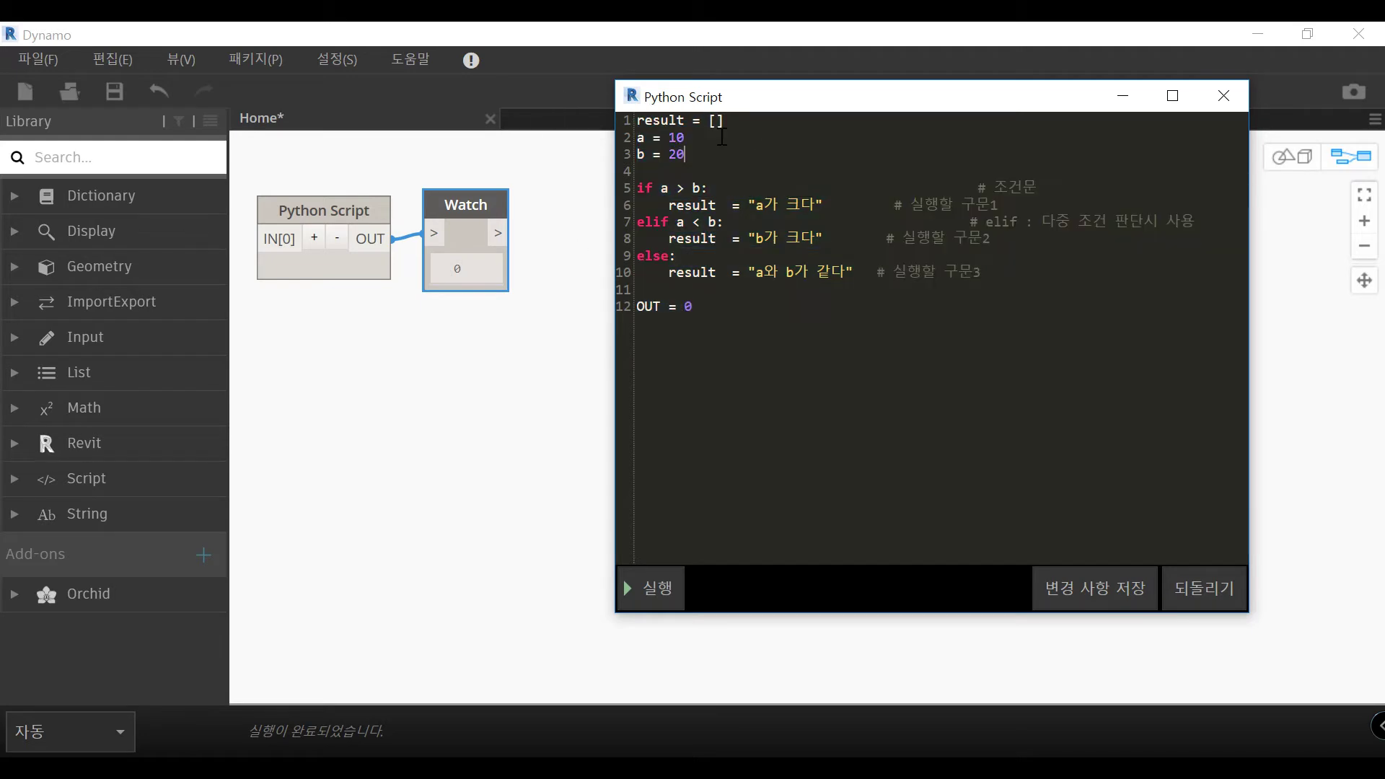
Step: Walk through the example, highlighting result, a = 10, b = 20 and the if condition
{"action": "double_click", "coordinate": [660, 120]}
{"action": "left_click", "coordinate": [644, 138]}
{"action": "double_click", "coordinate": [676, 137]}
{"action": "left_click", "coordinate": [683, 157]}
{"action": "double_click", "coordinate": [646, 188]}
{"action": "double_click", "coordinate": [663, 188]}
{"action": "double_click", "coordinate": [703, 187]}
{"action": "double_click", "coordinate": [693, 206]}
{"action": "left_click", "coordinate": [714, 121]}
{"action": "double_click", "coordinate": [693, 209]}
{"action": "mouse_move", "coordinate": [746, 222]}
{"action": "left_mouse_down"}
{"action": "mouse_move", "coordinate": [760, 197]}
{"action": "mouse_move", "coordinate": [809, 209]}
{"action": "left_mouse_up"}
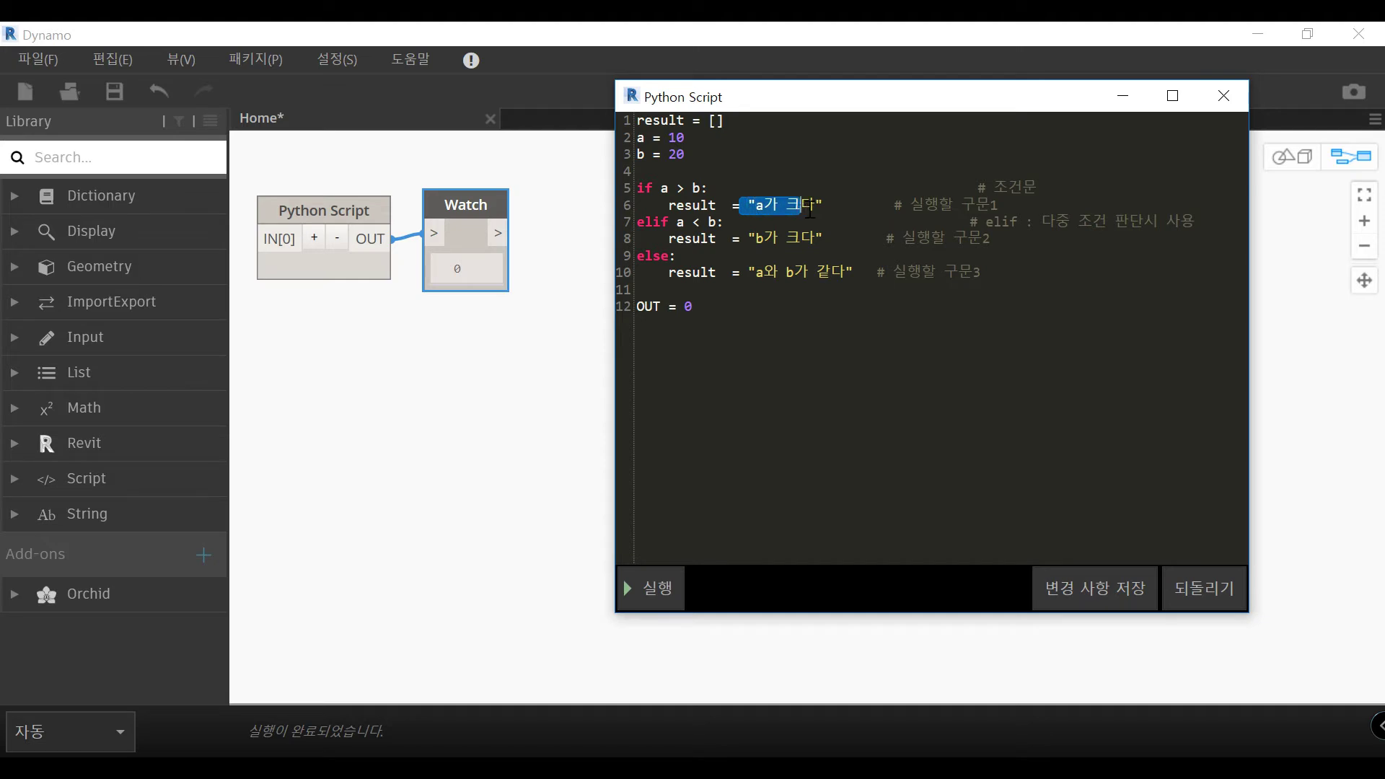
{"action": "left_click", "coordinate": [829, 204]}
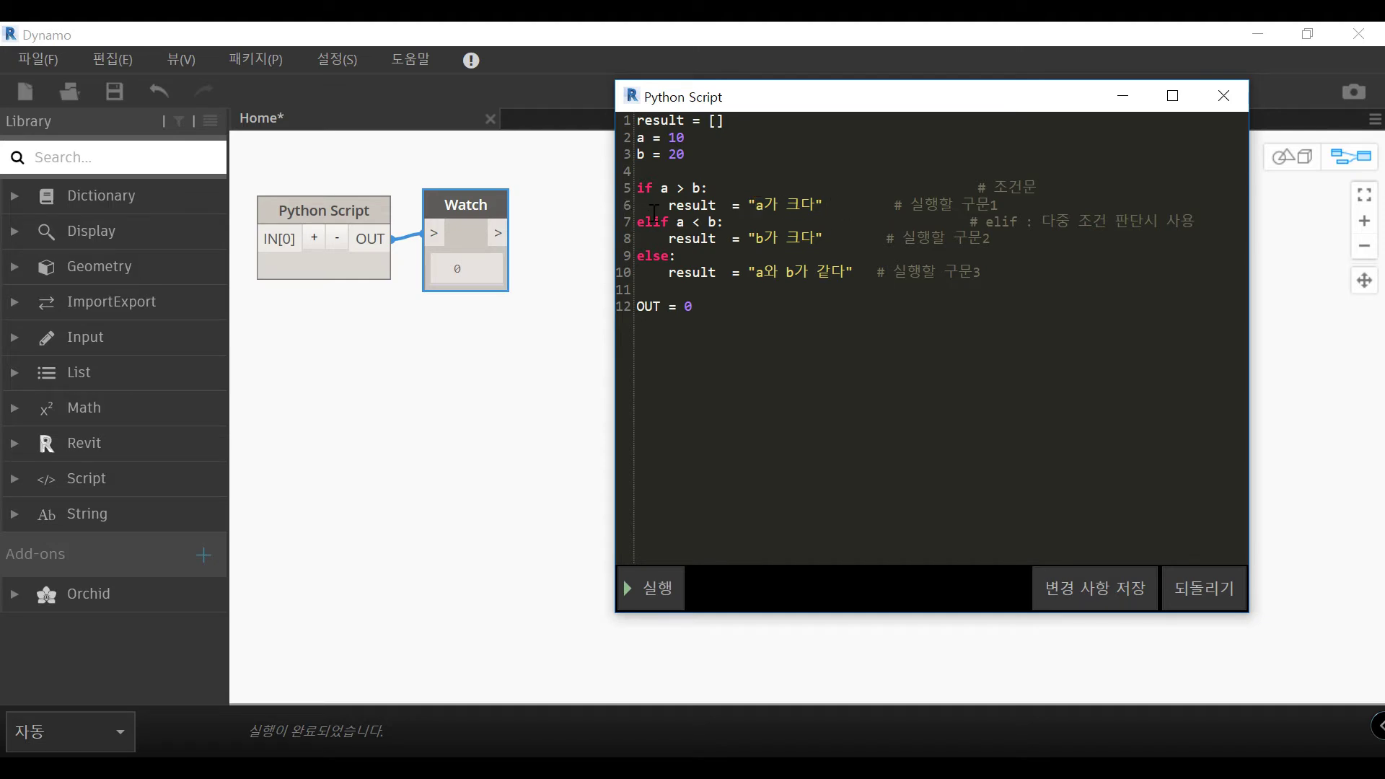
{"action": "double_click", "coordinate": [652, 222]}
{"action": "double_click", "coordinate": [679, 222]}
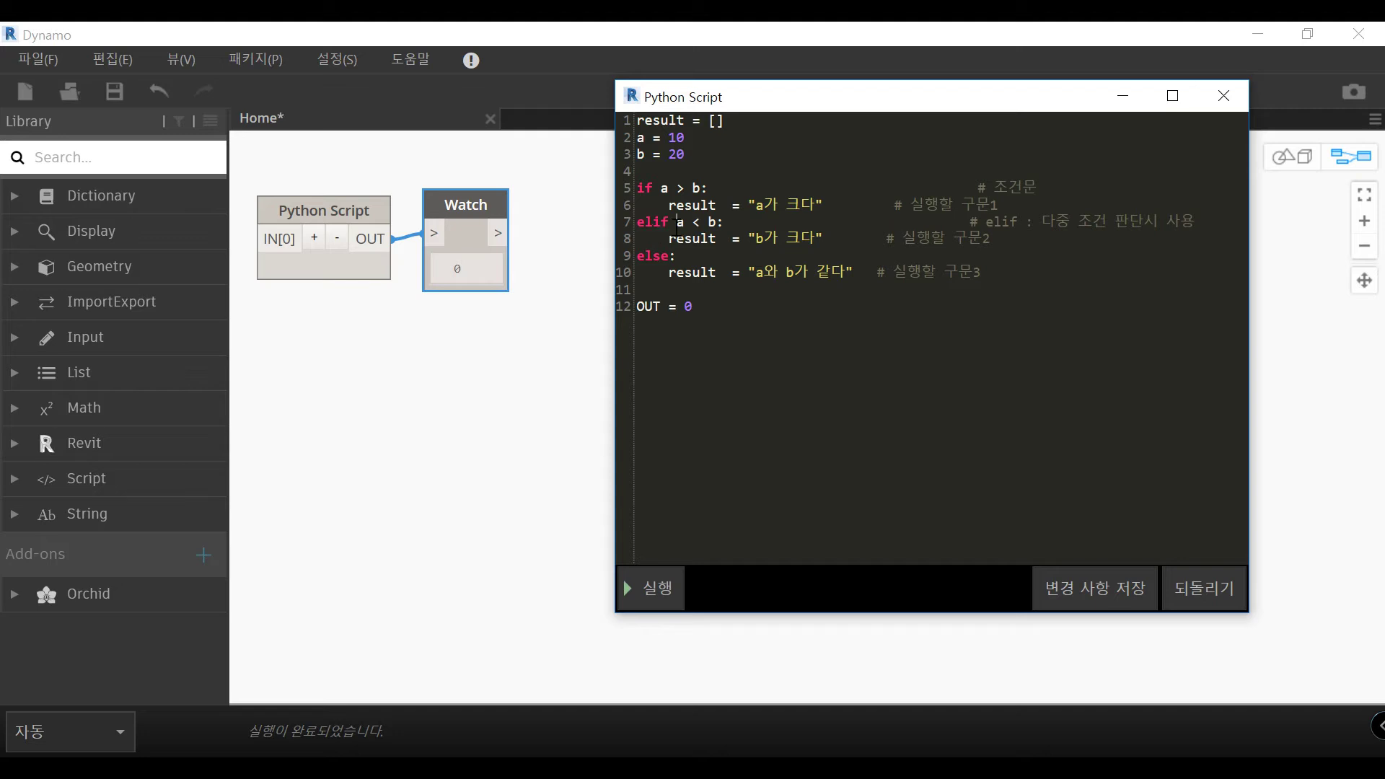
{"action": "left_click", "coordinate": [711, 222]}
{"action": "double_click", "coordinate": [791, 239]}
{"action": "double_click", "coordinate": [644, 188]}
{"action": "double_click", "coordinate": [649, 223]}
{"action": "double_click", "coordinate": [649, 253]}
{"action": "left_click", "coordinate": [687, 275]}
{"action": "double_click", "coordinate": [688, 276]}
{"action": "left_click_drag", "start_coordinate": [754, 274], "coordinate": [852, 275]}
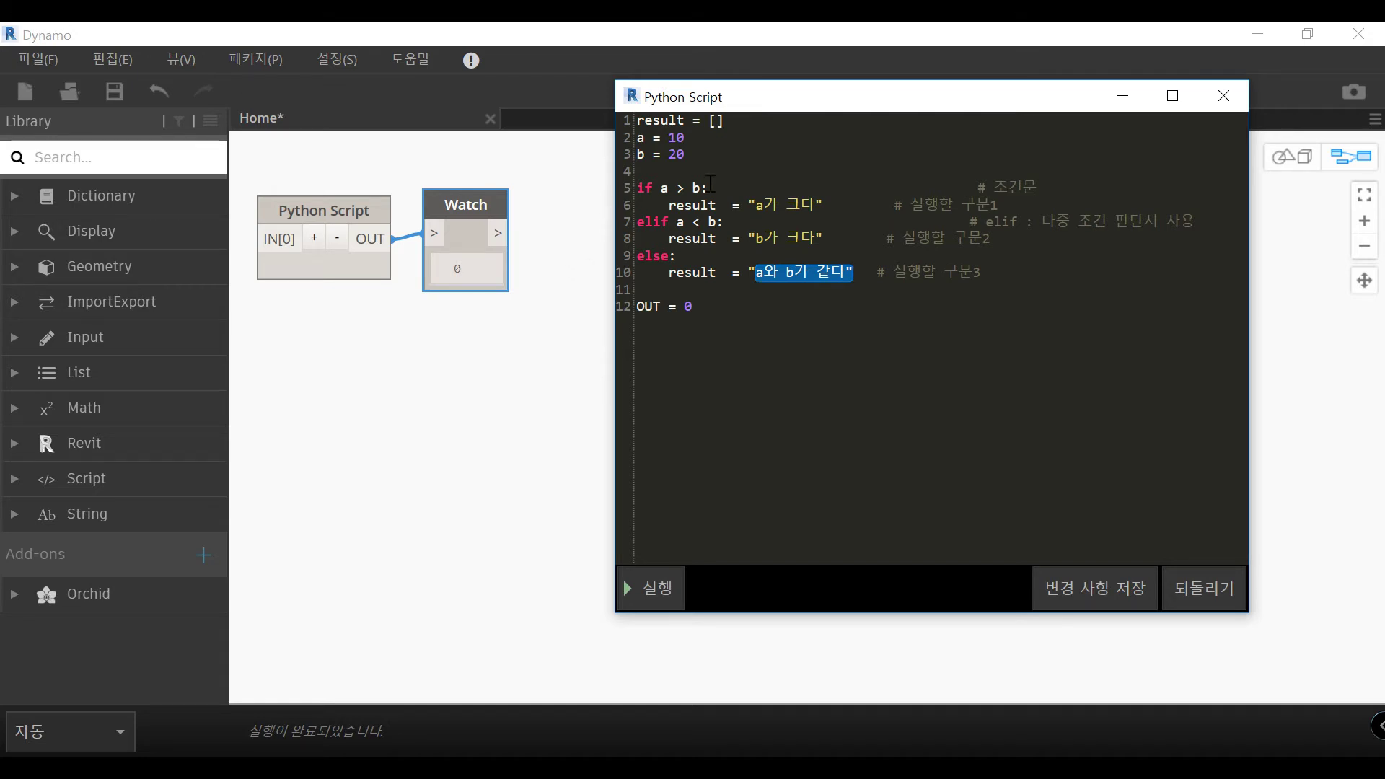
{"action": "left_click_drag", "start_coordinate": [714, 187], "coordinate": [631, 191]}
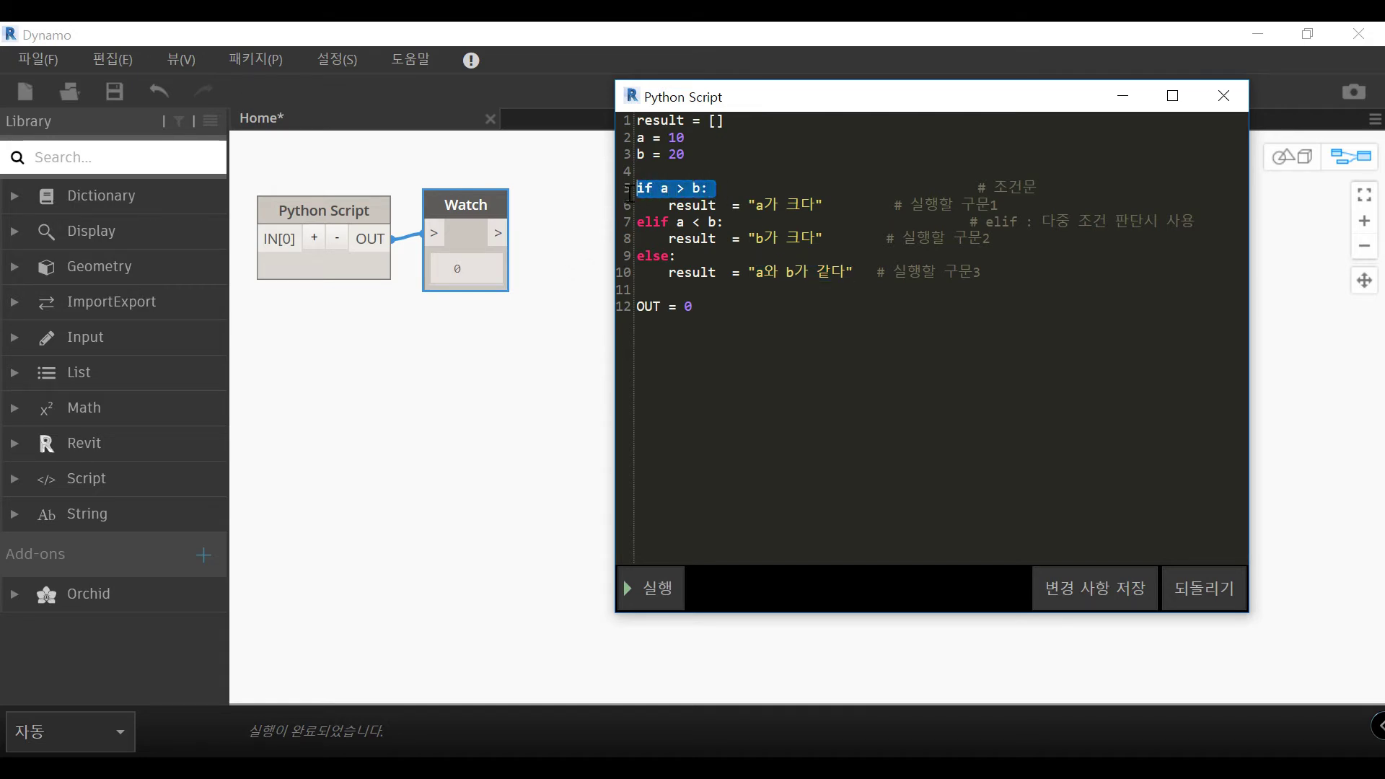
{"action": "left_click", "coordinate": [733, 223]}
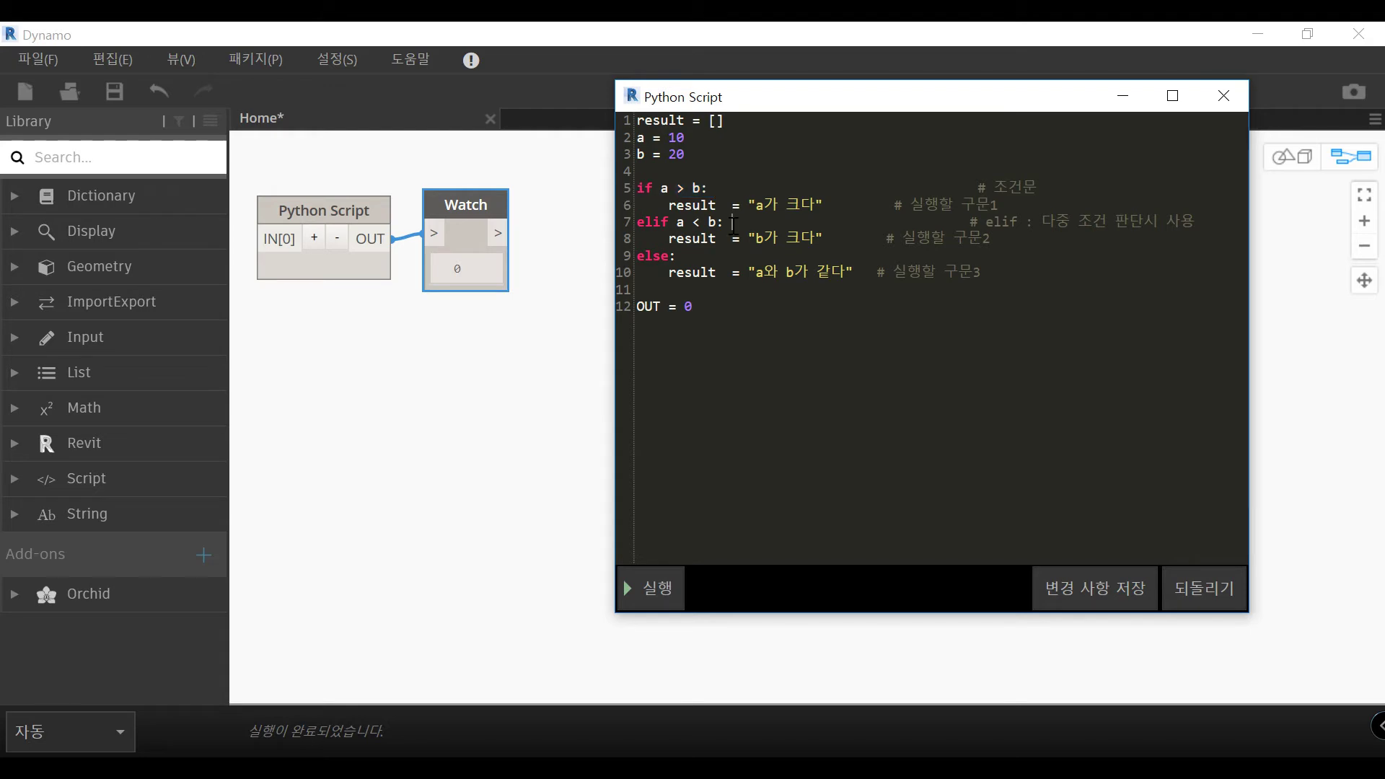
{"action": "mouse_move", "coordinate": [733, 223]}
{"action": "left_mouse_down"}
{"action": "mouse_move", "coordinate": [636, 223]}
{"action": "mouse_move", "coordinate": [628, 257]}
{"action": "left_mouse_up"}
{"action": "left_click", "coordinate": [685, 257]}
{"action": "left_click", "coordinate": [718, 187]}
{"action": "left_click_drag", "start_coordinate": [717, 187], "coordinate": [700, 187]}
{"action": "key", "text": "Down"}
Step: Unindent line 6's result assignment and run, triggering an 'expected an indented block' warning
{"action": "left_click_drag", "start_coordinate": [668, 205], "coordinate": [599, 211]}
{"action": "key", "text": "BackSpace"}
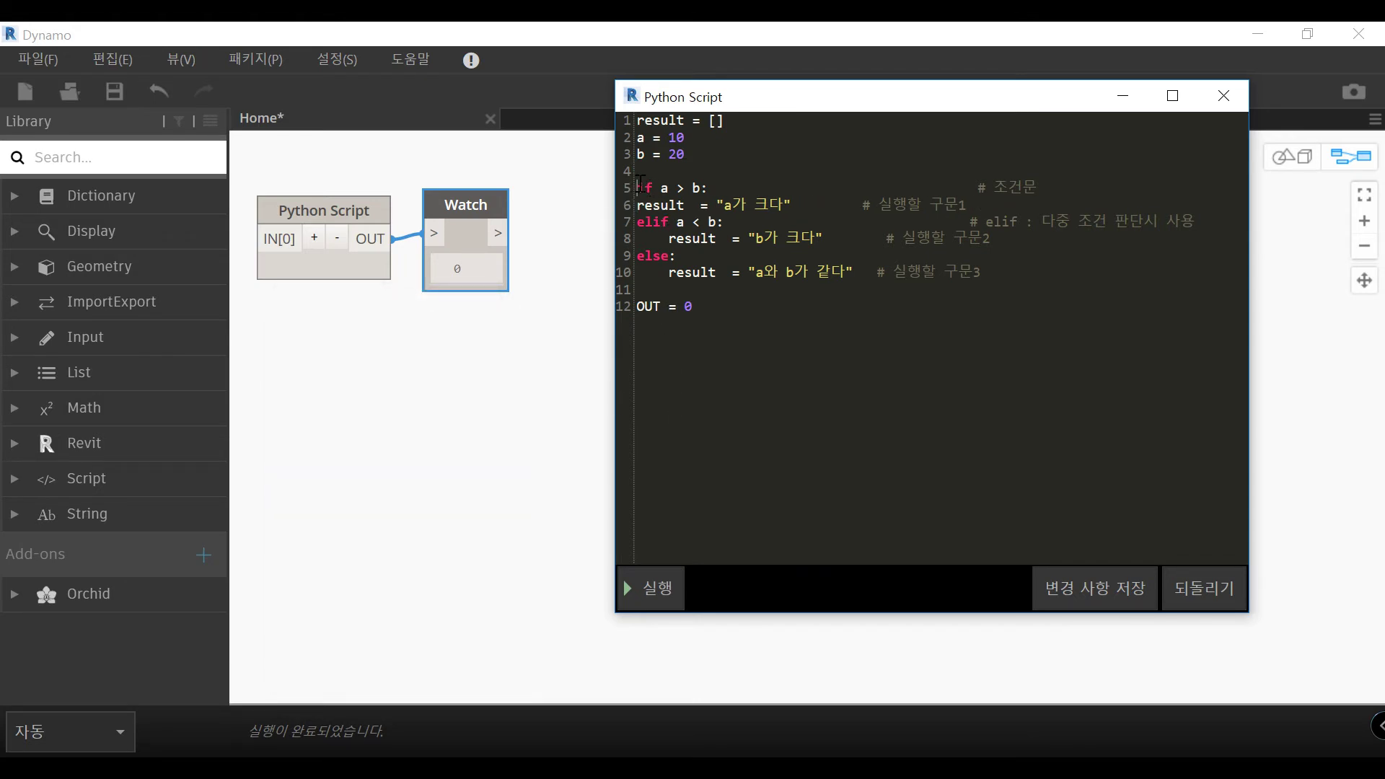
{"action": "type", "text": "z"}
{"action": "key", "text": "BackSpace"}
{"action": "mouse_move", "coordinate": [720, 187]}
{"action": "left_mouse_down"}
{"action": "mouse_move", "coordinate": [636, 188]}
{"action": "mouse_move", "coordinate": [773, 207]}
{"action": "left_mouse_up"}
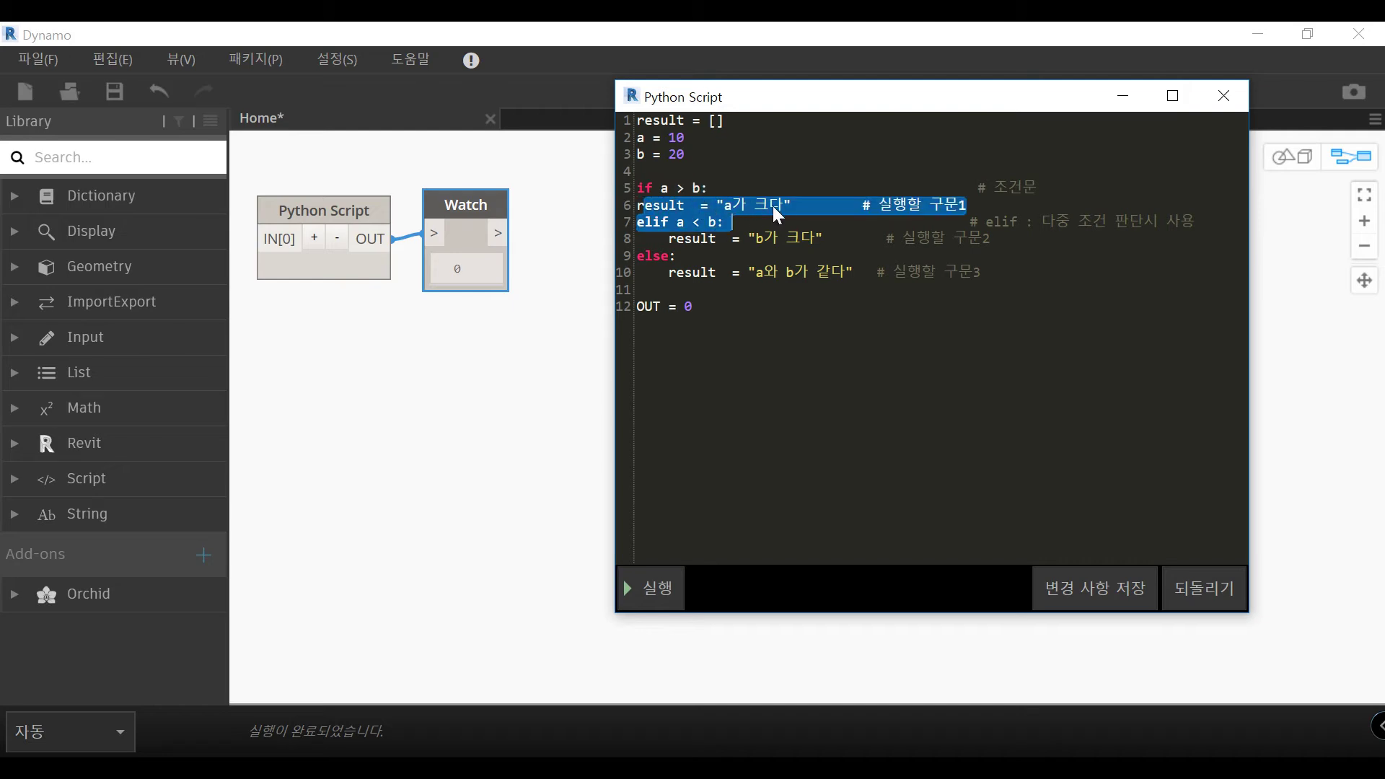
{"action": "left_click", "coordinate": [773, 205]}
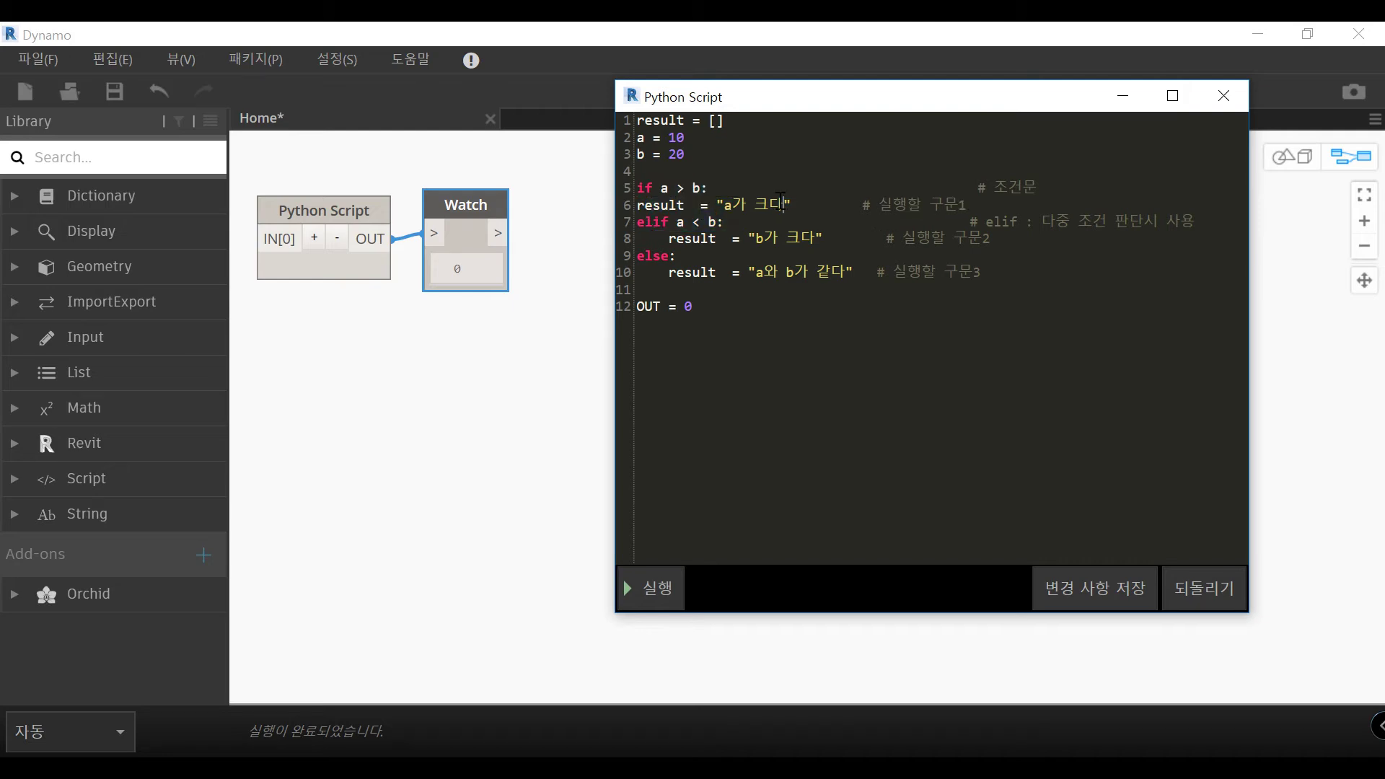
{"action": "left_click", "coordinate": [664, 593]}
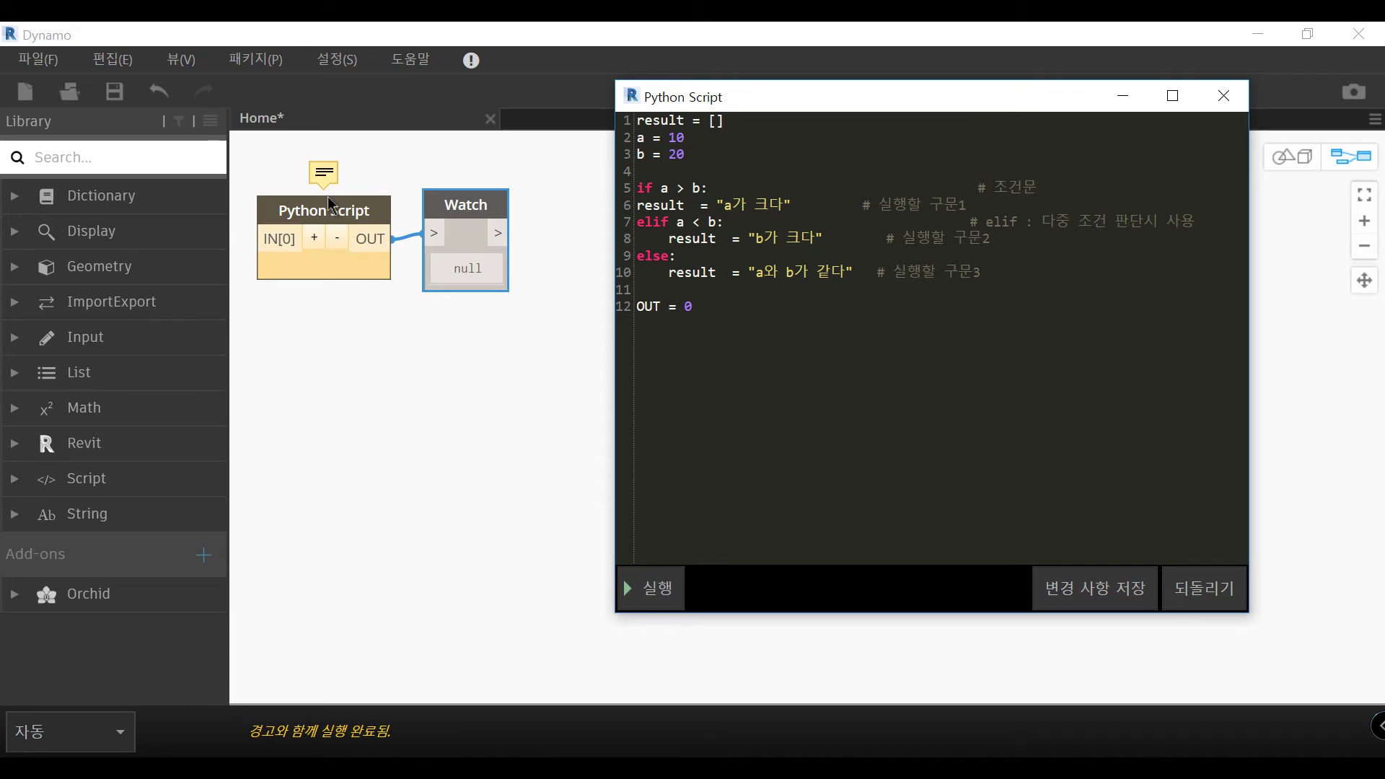
{"action": "mouse_move", "coordinate": [327, 196]}
{"action": "left_mouse_down"}
{"action": "mouse_move", "coordinate": [331, 320]}
{"action": "mouse_move", "coordinate": [441, 426]}
{"action": "mouse_move", "coordinate": [327, 211]}
{"action": "left_mouse_up"}
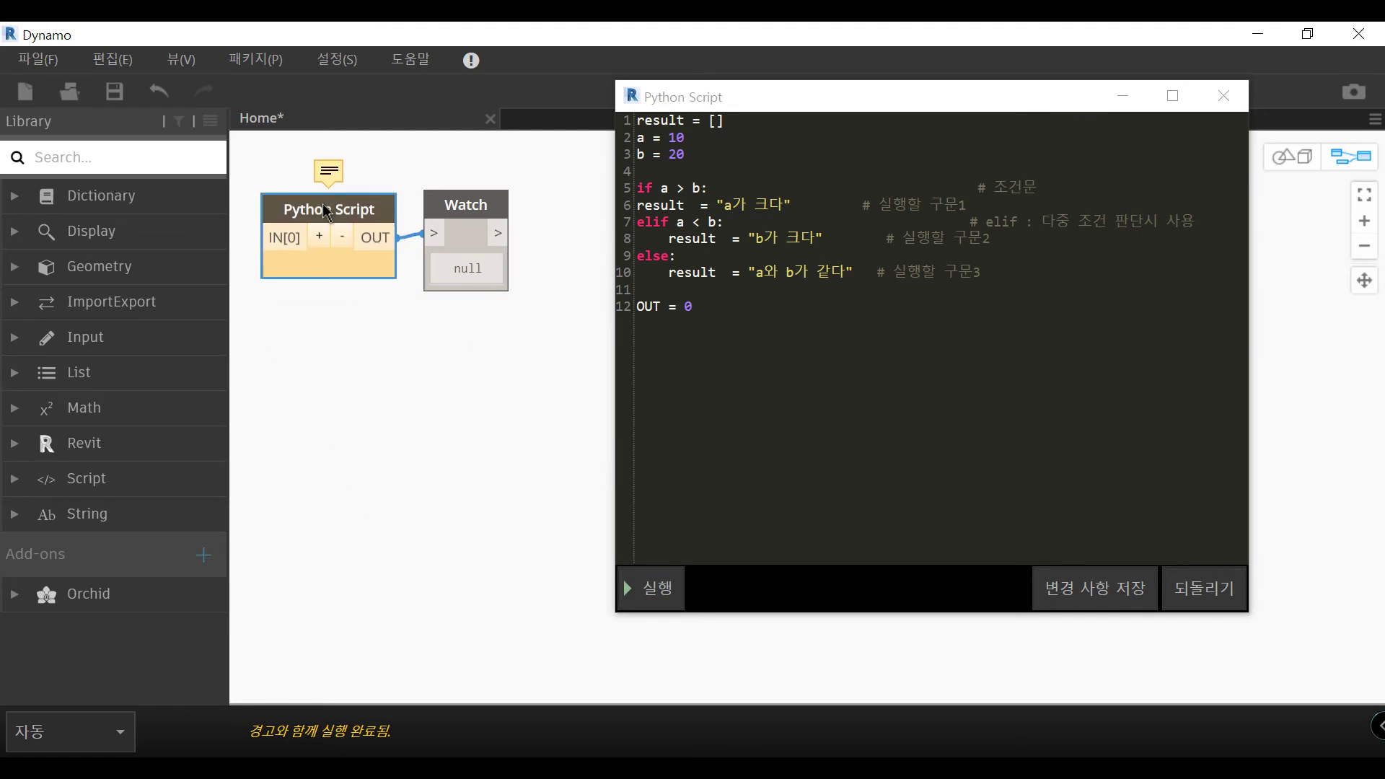
Step: Re-indent line 6 under if a > b and rerun so Watch shows 0
{"action": "left_click", "coordinate": [736, 403]}
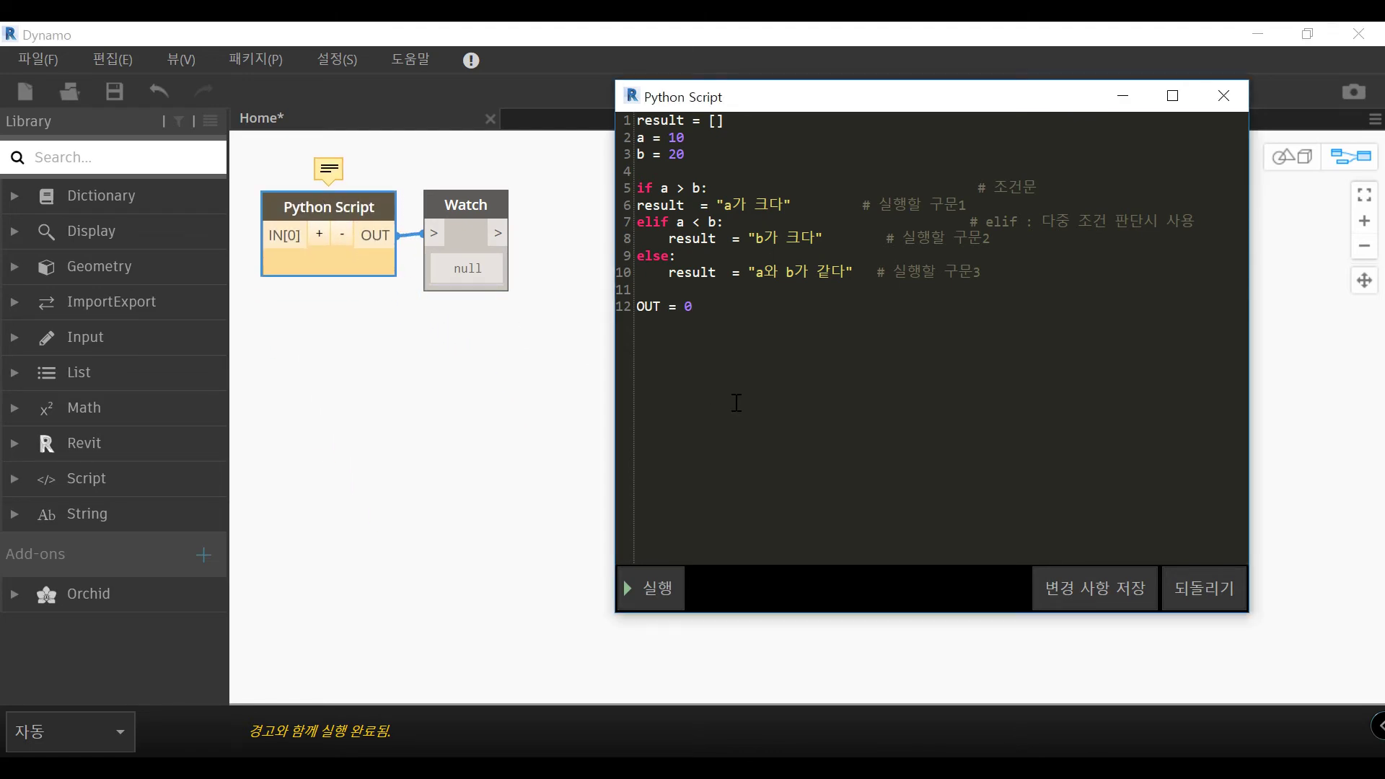
{"action": "left_click", "coordinate": [637, 206]}
{"action": "key", "text": "Tab"}
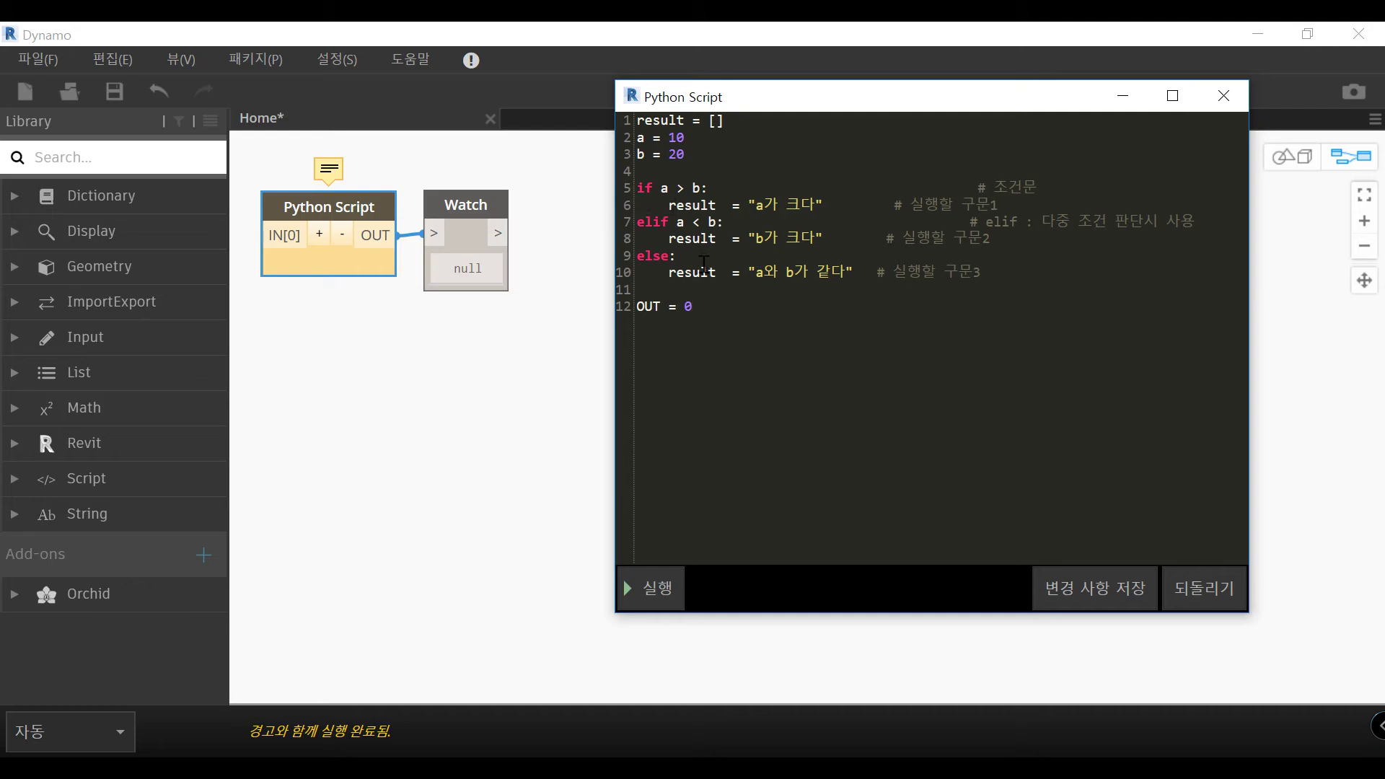
{"action": "left_click", "coordinate": [655, 602]}
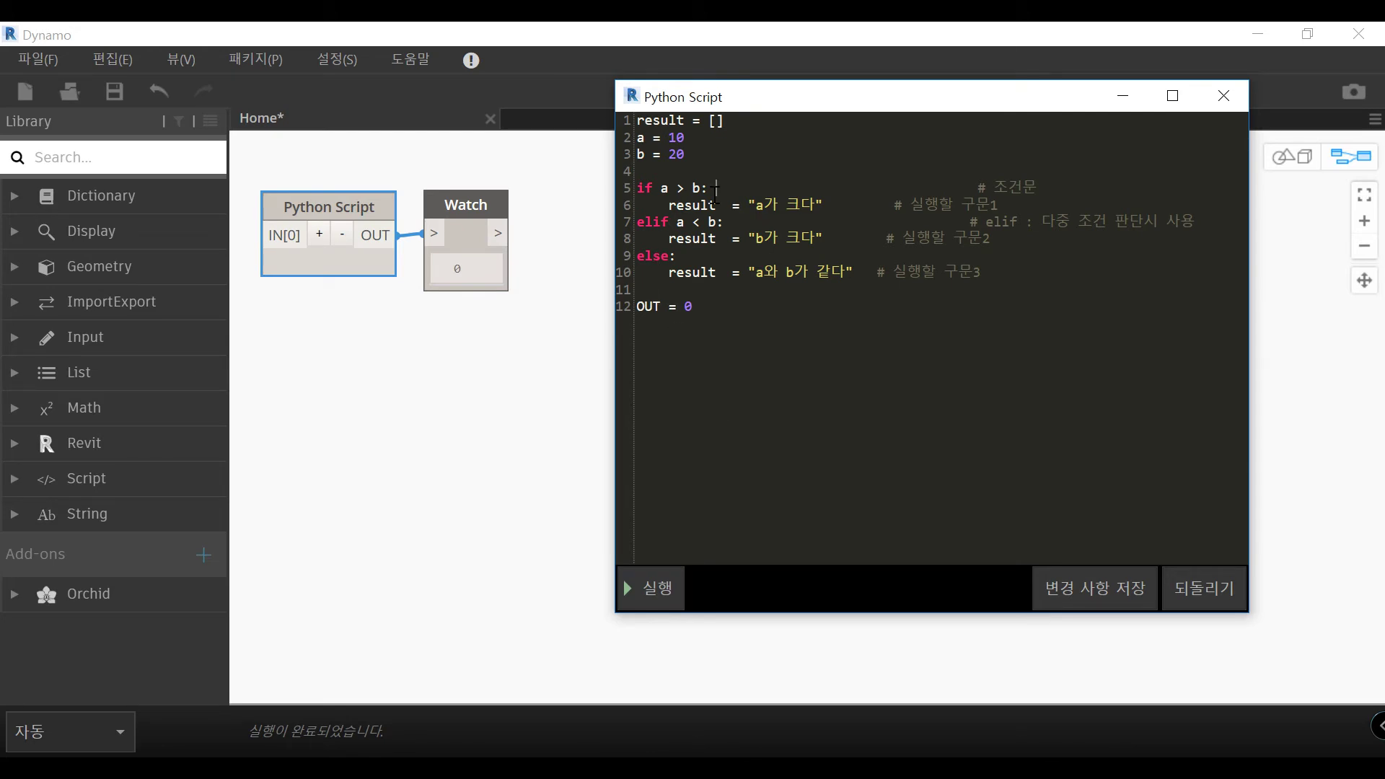
{"action": "triple_click", "coordinate": [715, 195]}
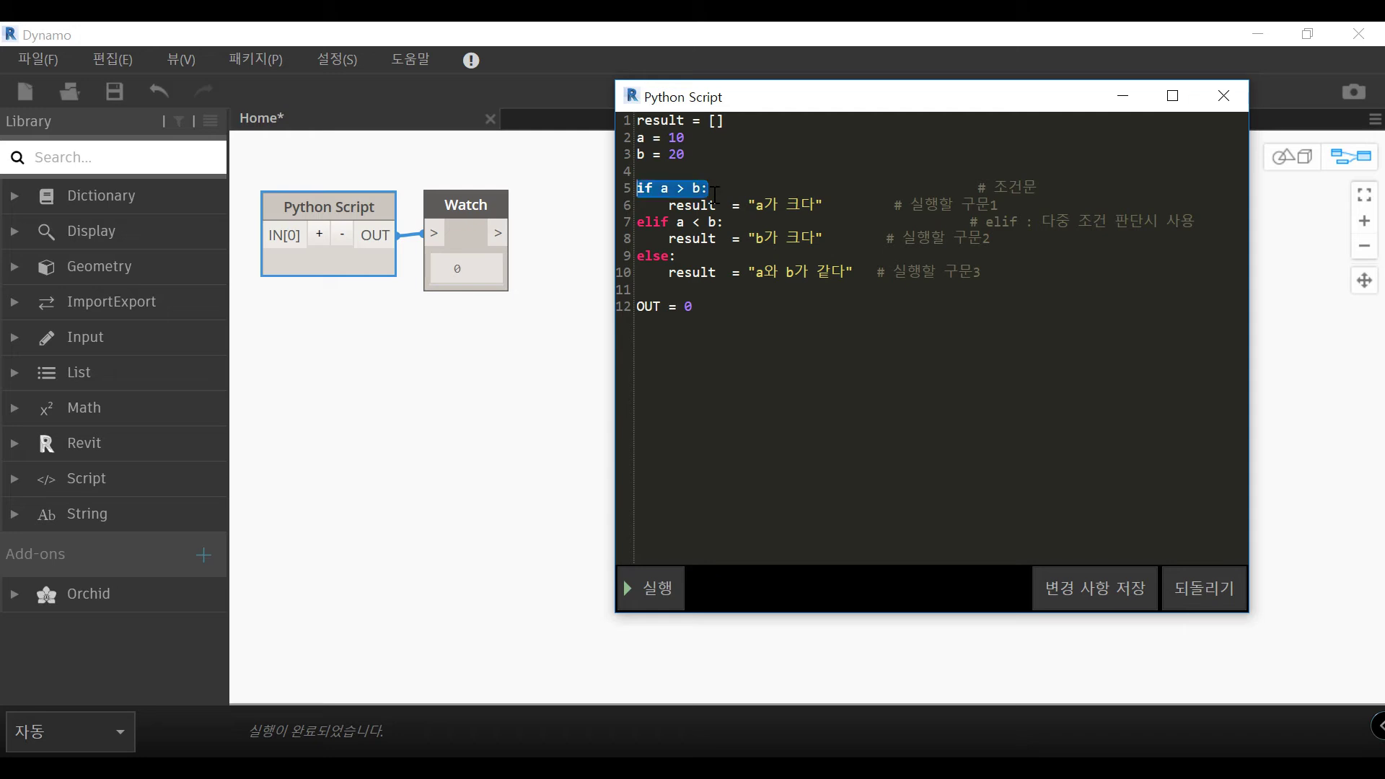
{"action": "key", "text": "Right"}
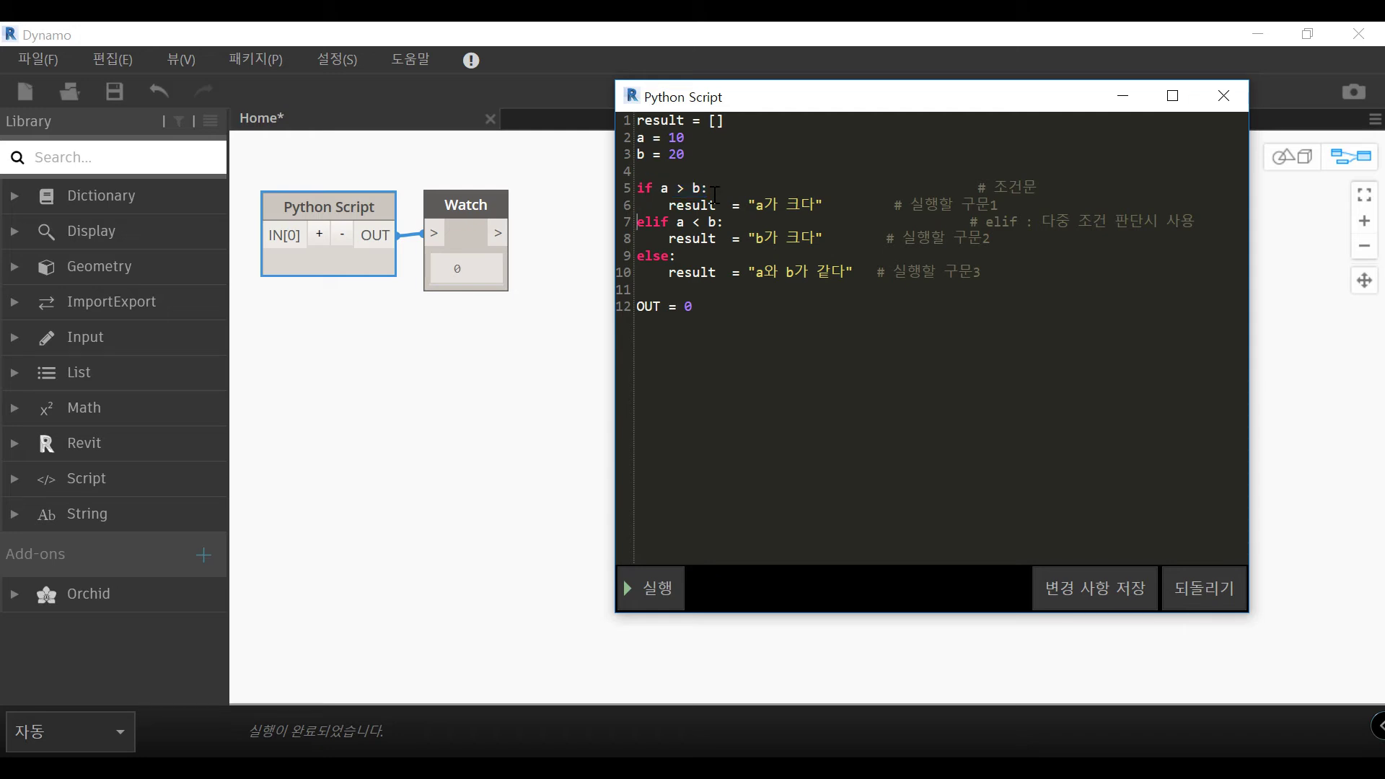
{"action": "key", "text": "Down"}
{"action": "key", "text": "shift+End"}
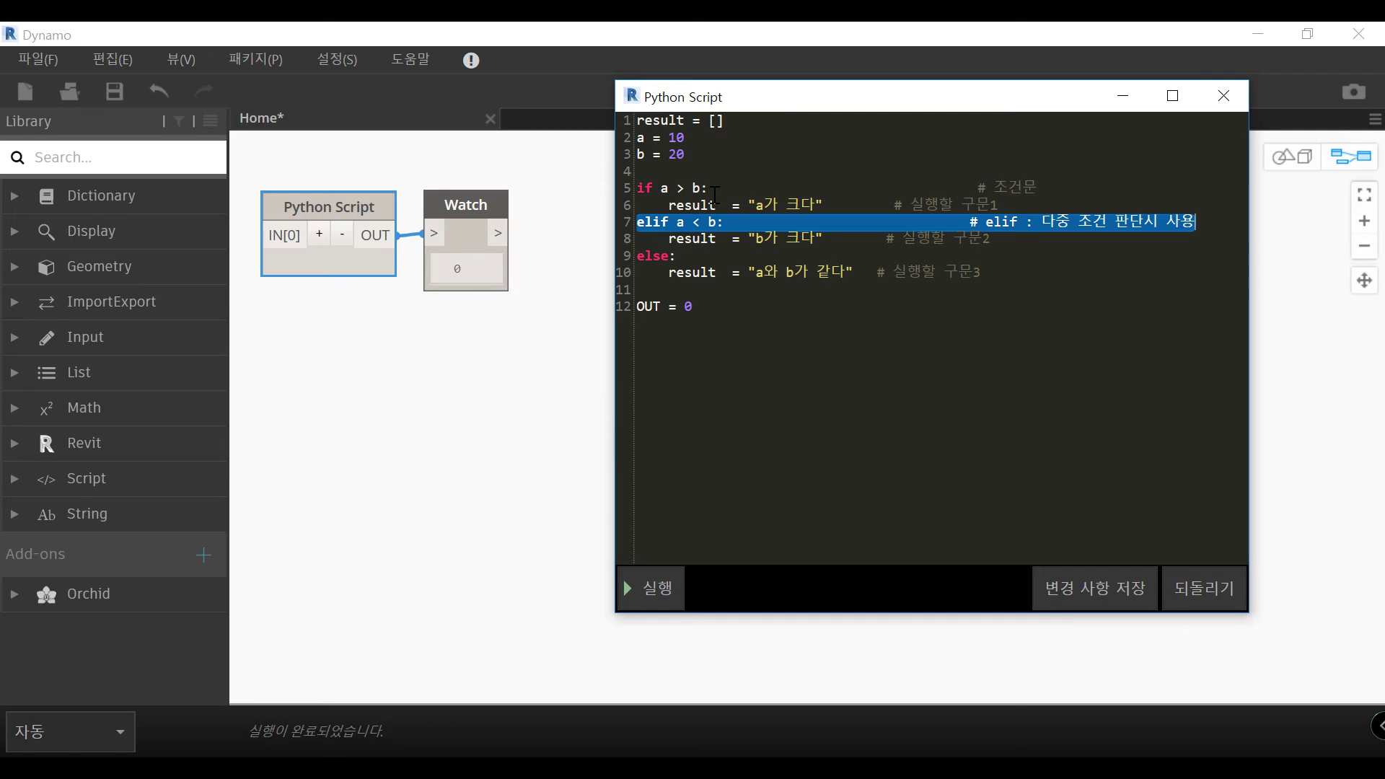
{"action": "key", "text": "Down"}
{"action": "key", "text": "Down"}
{"action": "key", "text": "shift+Home"}
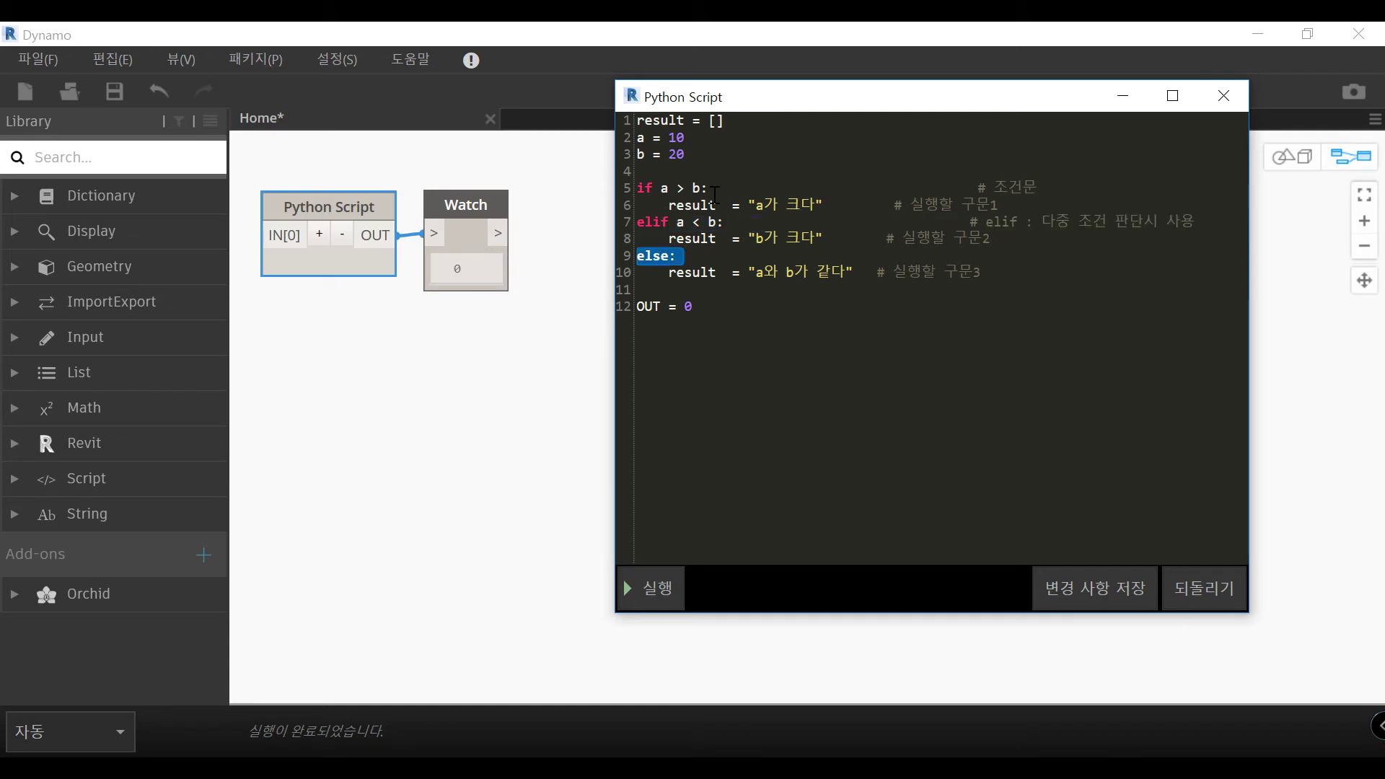
{"action": "key", "text": "Up"}
{"action": "key", "text": "Up"}
{"action": "key", "text": "Up"}
{"action": "key", "text": "Right"}
{"action": "key", "text": "Right"}
{"action": "key", "text": "Right"}
{"action": "key", "text": "Right"}
{"action": "key", "text": "Right"}
{"action": "key", "text": "Right"}
{"action": "key", "text": "Right"}
{"action": "key", "text": "Right"}
{"action": "key", "text": "shift+Left"}
{"action": "key", "text": "Down"}
{"action": "key", "text": "Home"}
{"action": "key", "text": "Home"}
{"action": "key", "text": "shift+Home"}
{"action": "mouse_move", "coordinate": [860, 271]}
{"action": "left_mouse_down"}
{"action": "mouse_move", "coordinate": [715, 238]}
{"action": "mouse_move", "coordinate": [631, 189]}
{"action": "left_mouse_up"}
{"action": "left_click", "coordinate": [790, 343]}
Step: Change line 12 to OUT = result and run, so Watch shows b가 크다
{"action": "key", "text": "shift+Left"}
{"action": "type", "text": "re"}
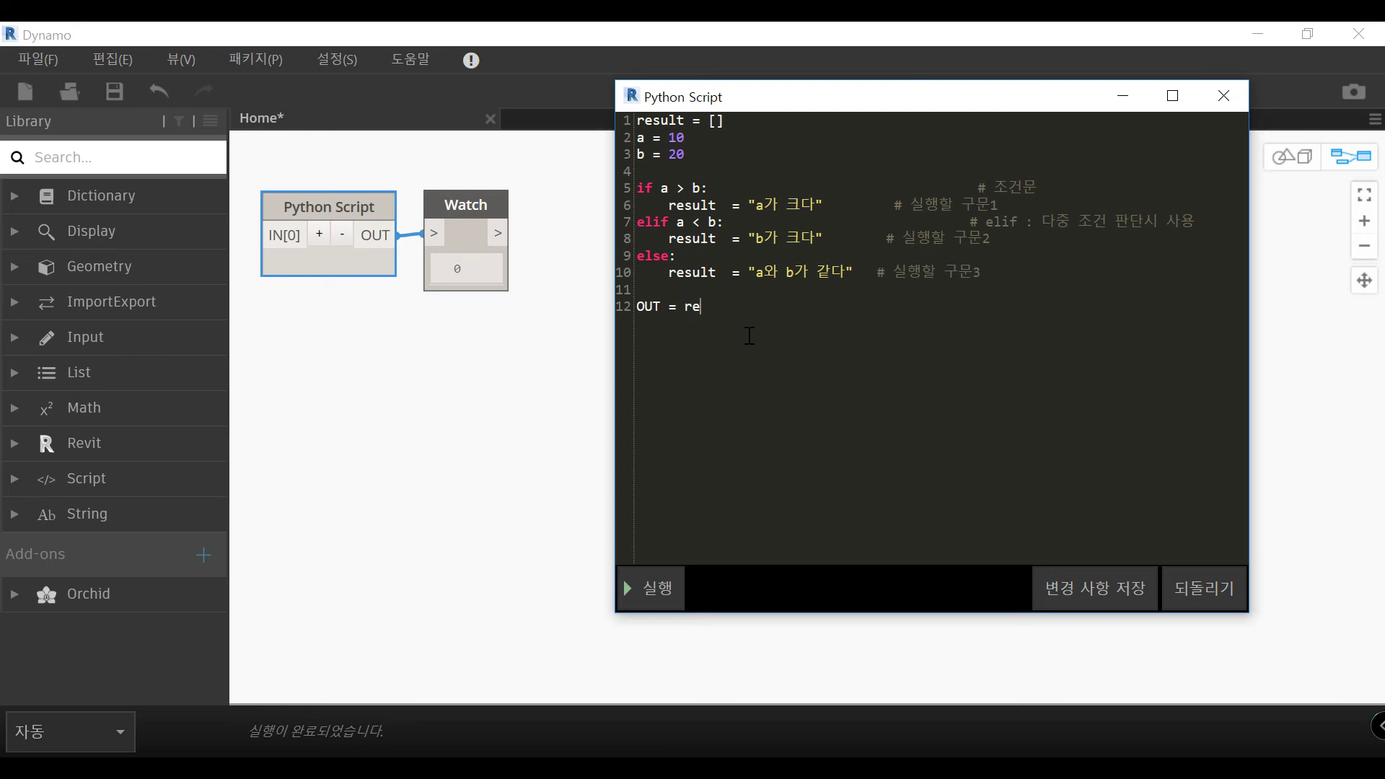
{"action": "type", "text": "sult"}
{"action": "left_click", "coordinate": [657, 591]}
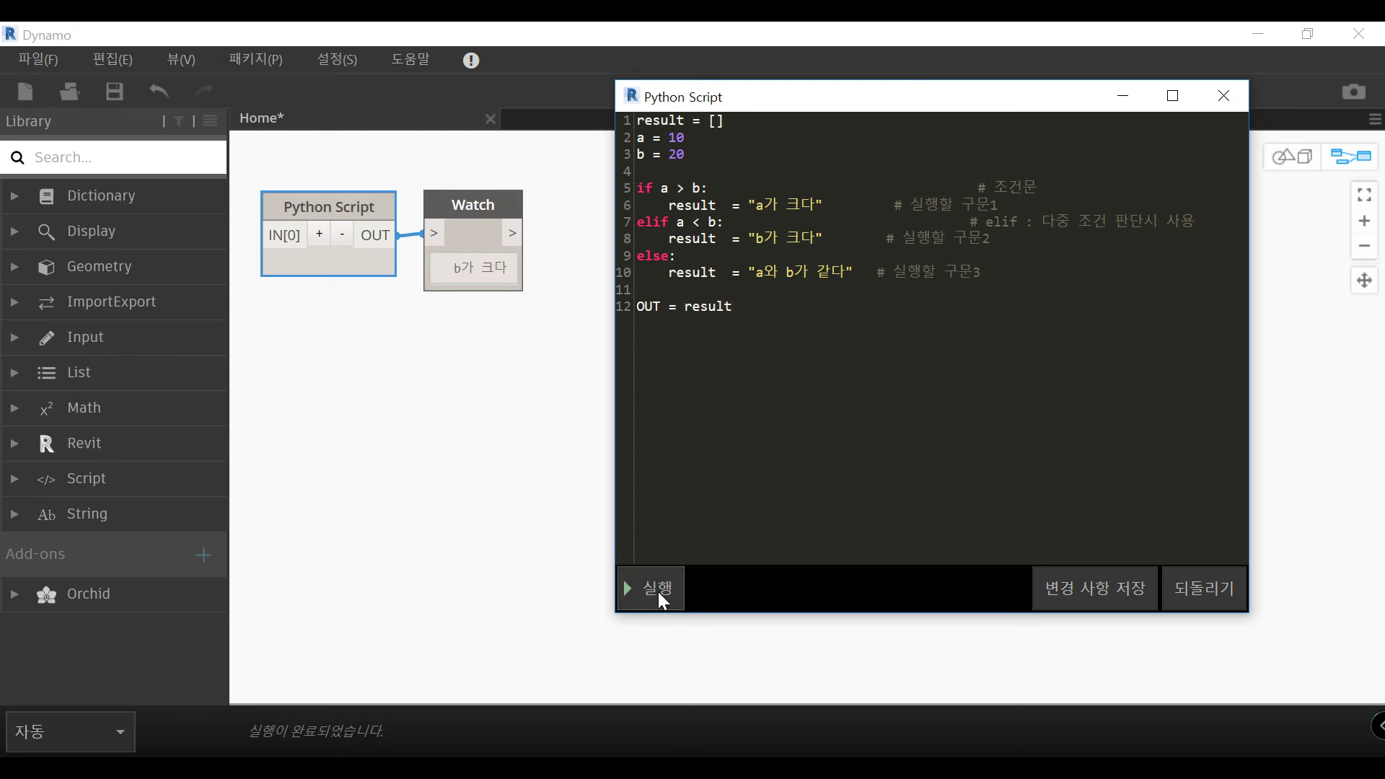
{"action": "left_click", "coordinate": [470, 268]}
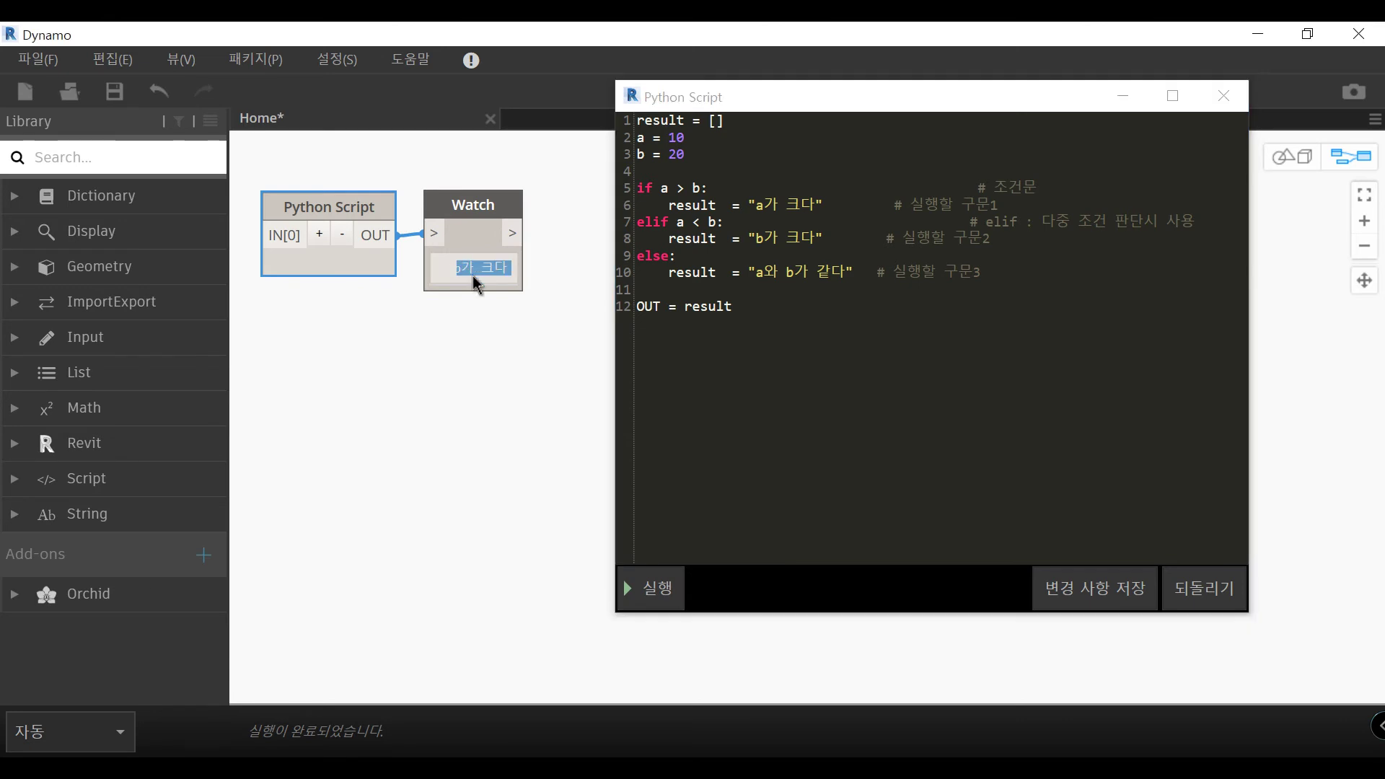
{"action": "left_click", "coordinate": [810, 427]}
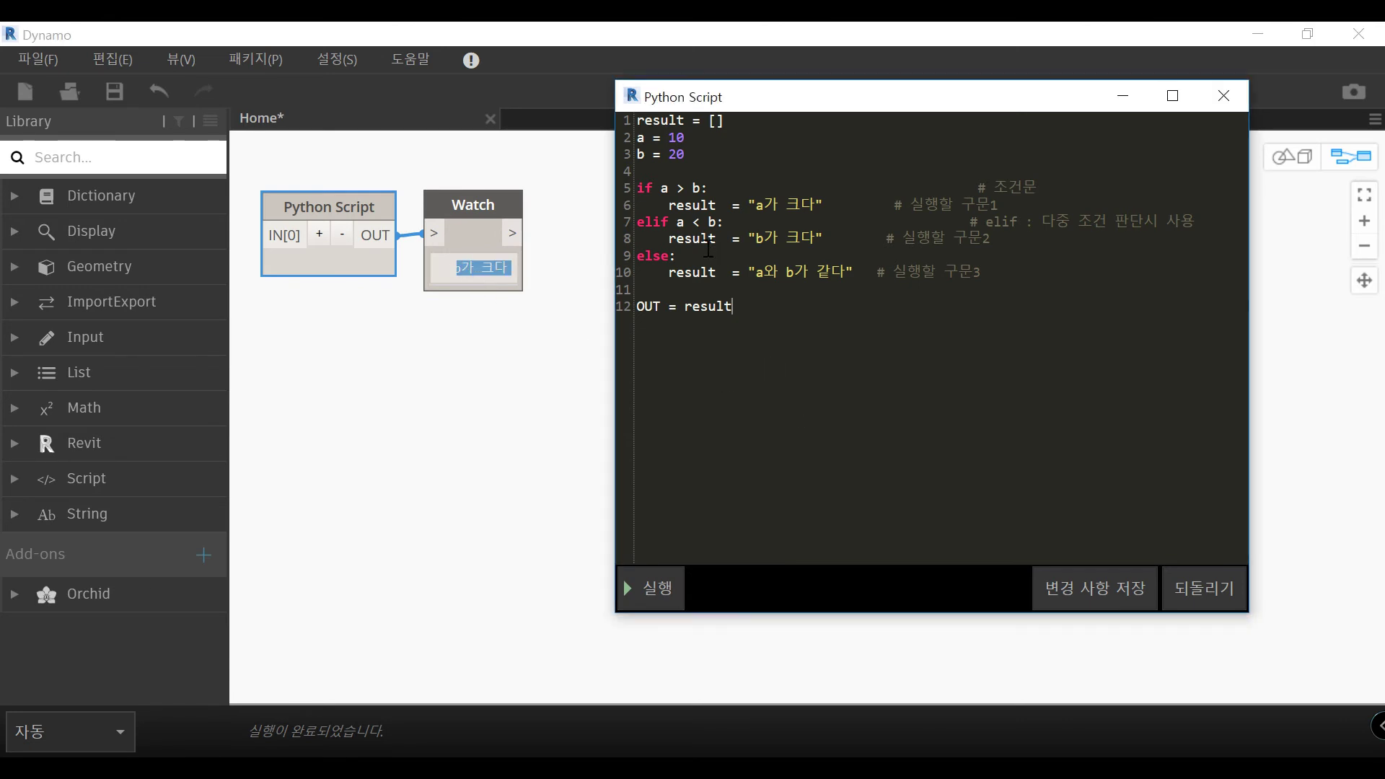
{"action": "double_click", "coordinate": [645, 190]}
{"action": "left_click", "coordinate": [667, 188]}
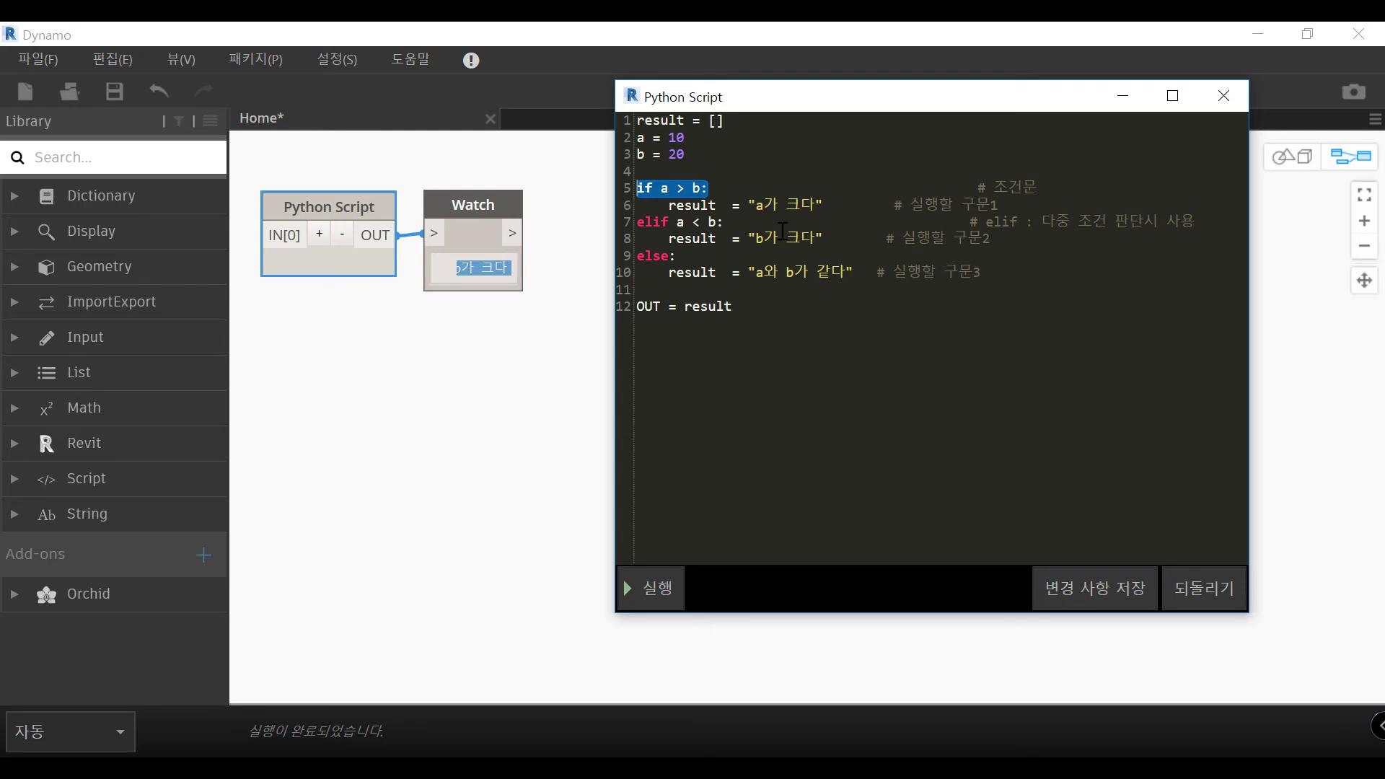
{"action": "key", "text": "Down"}
{"action": "key", "text": "Down"}
{"action": "key", "text": "shift+Right"}
{"action": "key", "text": "shift+Right"}
{"action": "key", "text": "shift+Right"}
{"action": "key", "text": "shift+Right"}
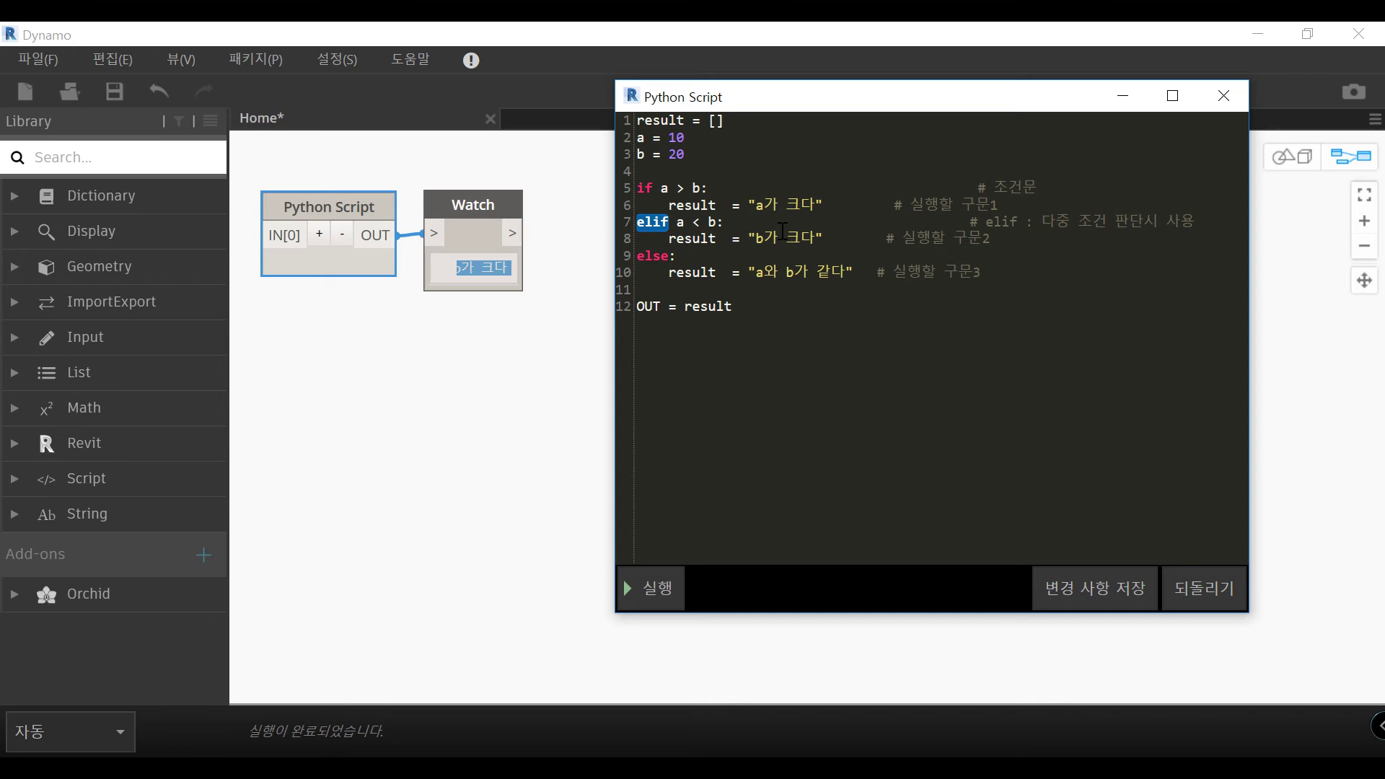
{"action": "key", "text": "Right"}
{"action": "key", "text": "Right"}
{"action": "key", "text": "shift+Right"}
{"action": "key", "text": "shift+Right"}
{"action": "key", "text": "shift+Right"}
{"action": "key", "text": "shift+Right"}
{"action": "key", "text": "shift+Right"}
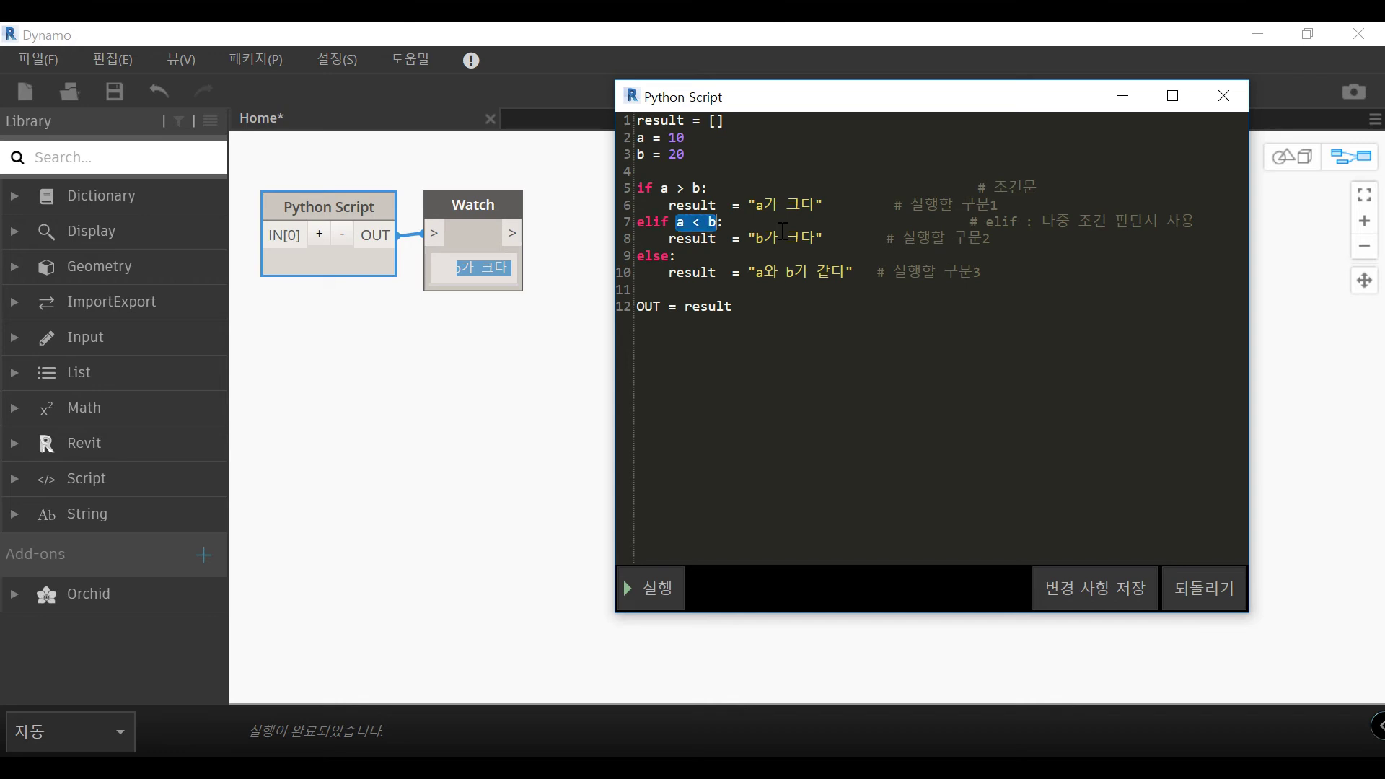
{"action": "key", "text": "shift+Right"}
{"action": "key", "text": "End"}
{"action": "key", "text": "Home"}
{"action": "key", "text": "Up"}
{"action": "key", "text": "Right"}
{"action": "key", "text": "Right"}
{"action": "key", "text": "Right"}
{"action": "key", "text": "Right"}
{"action": "key", "text": "Right"}
{"action": "key", "text": "Right"}
{"action": "key", "text": "Right"}
{"action": "key", "text": "shift+Left"}
{"action": "key", "text": "shift+Left"}
{"action": "key", "text": "shift+Left"}
{"action": "key", "text": "shift+Left"}
{"action": "key", "text": "shift+Left"}
{"action": "key", "text": "shift+Left"}
{"action": "key", "text": "shift+Left"}
{"action": "key", "text": "shift+Left"}
{"action": "key", "text": "Down"}
{"action": "key", "text": "Home"}
{"action": "key", "text": "shift+Down"}
{"action": "key", "text": "shift+Down"}
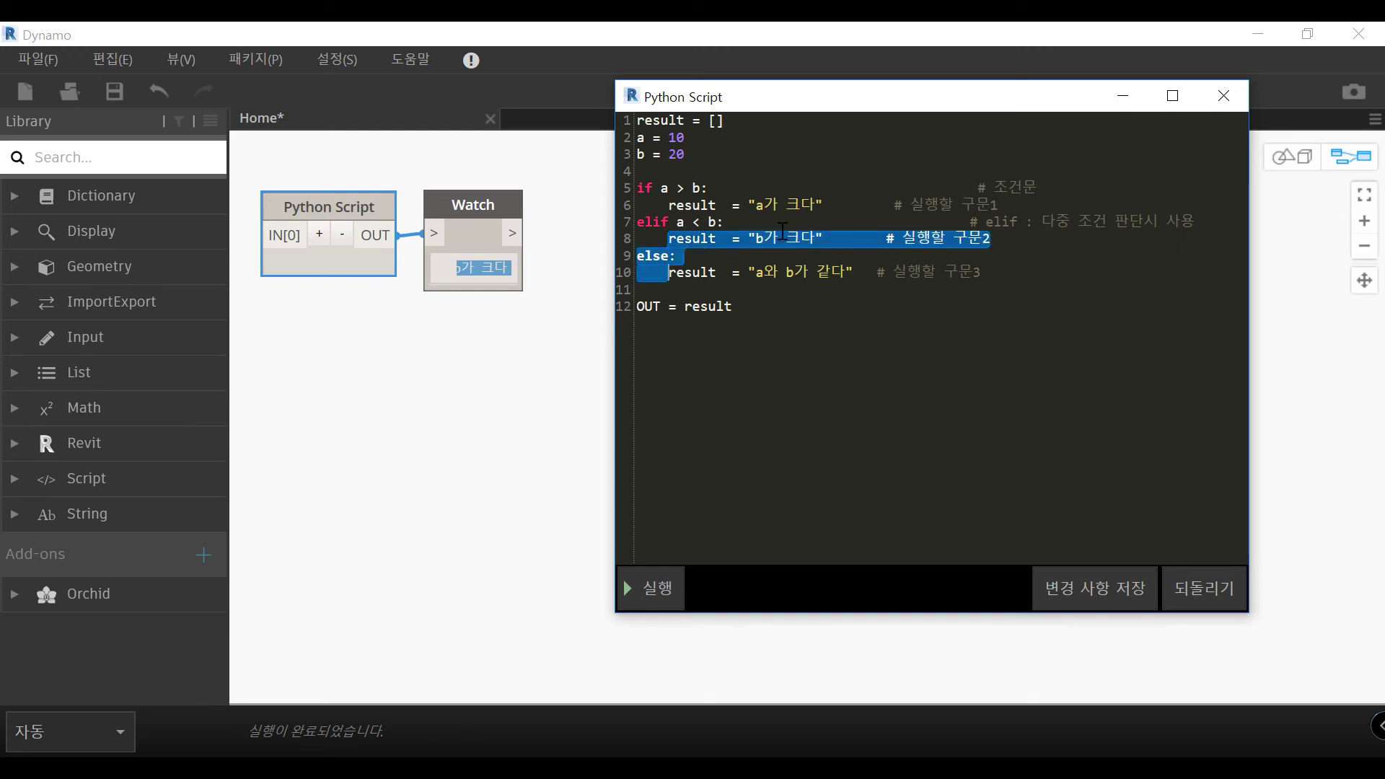
{"action": "key", "text": "Home"}
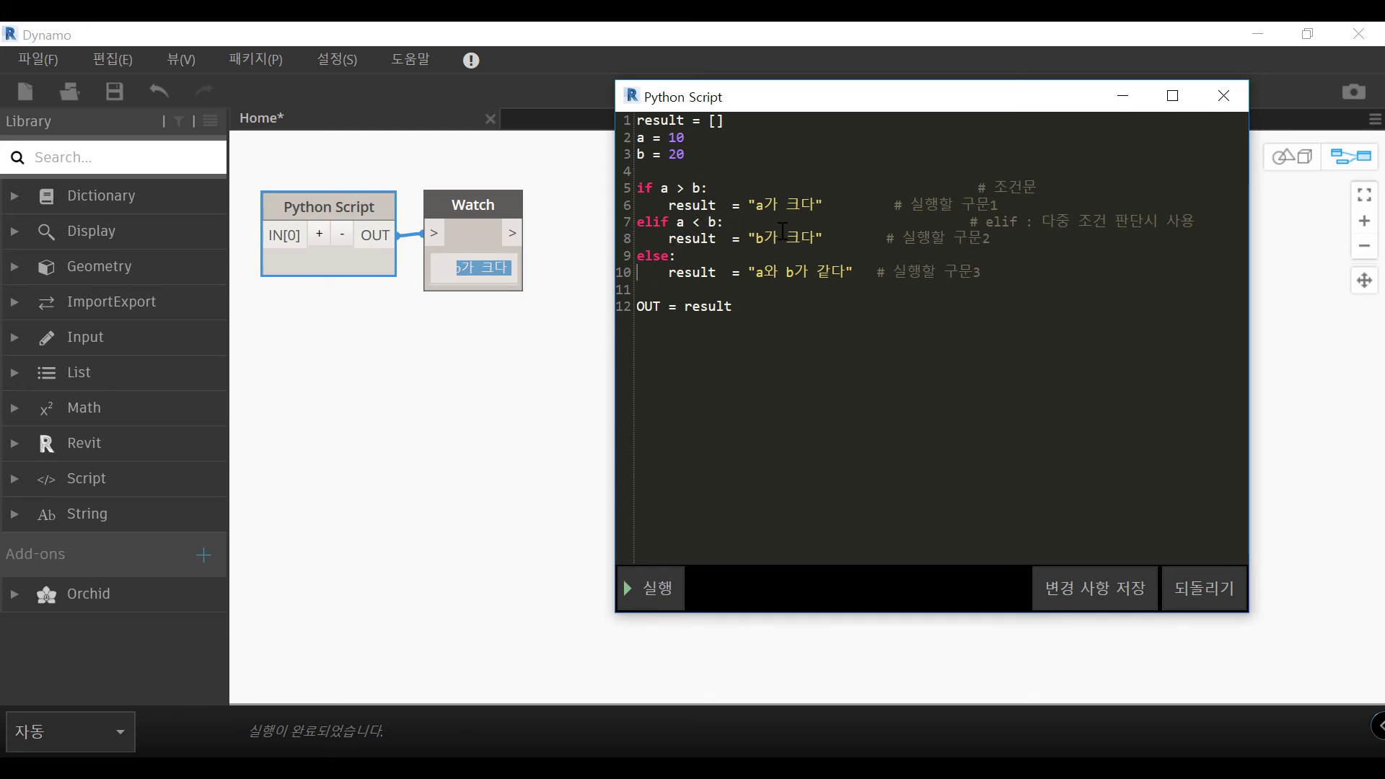
{"action": "key", "text": "Up"}
{"action": "key", "text": "Up"}
{"action": "key", "text": "Home"}
{"action": "key", "text": "shift+End"}
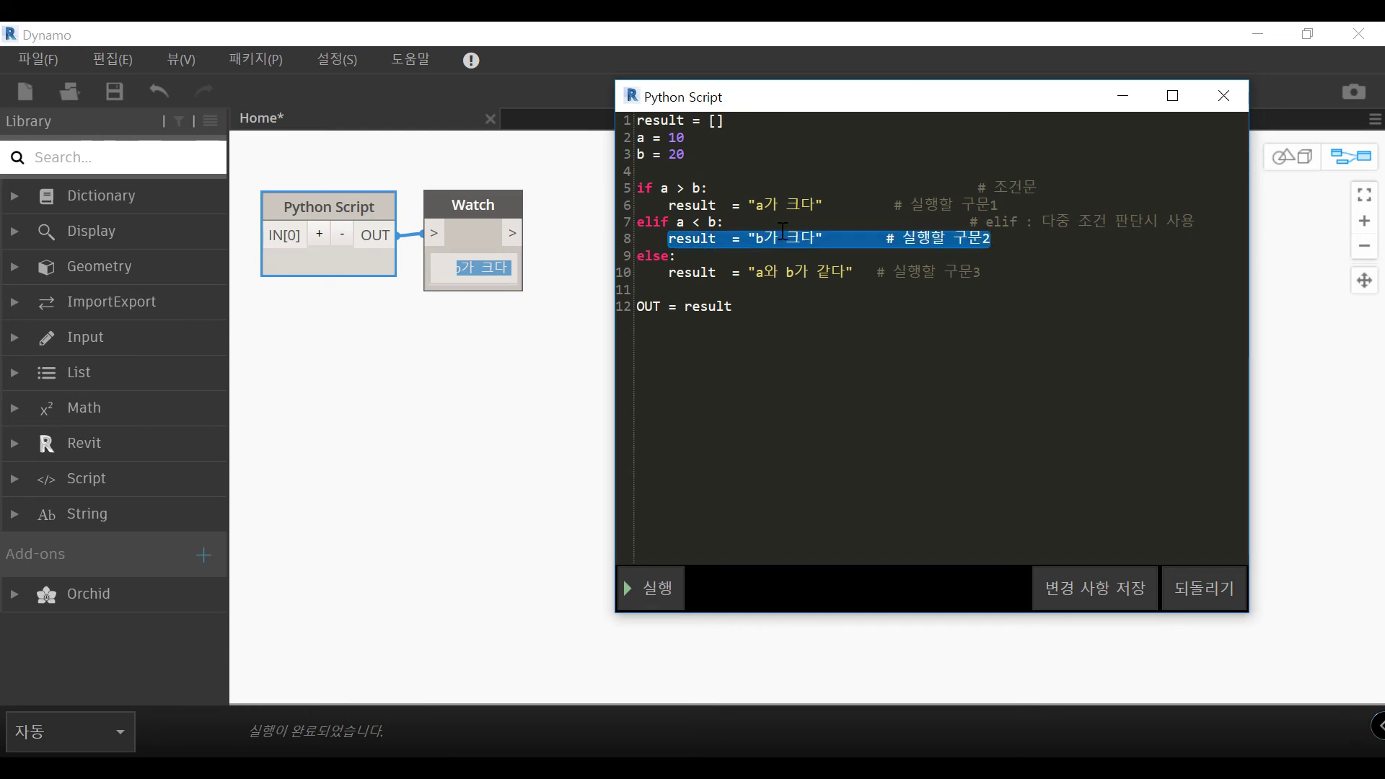
{"action": "key", "text": "Down"}
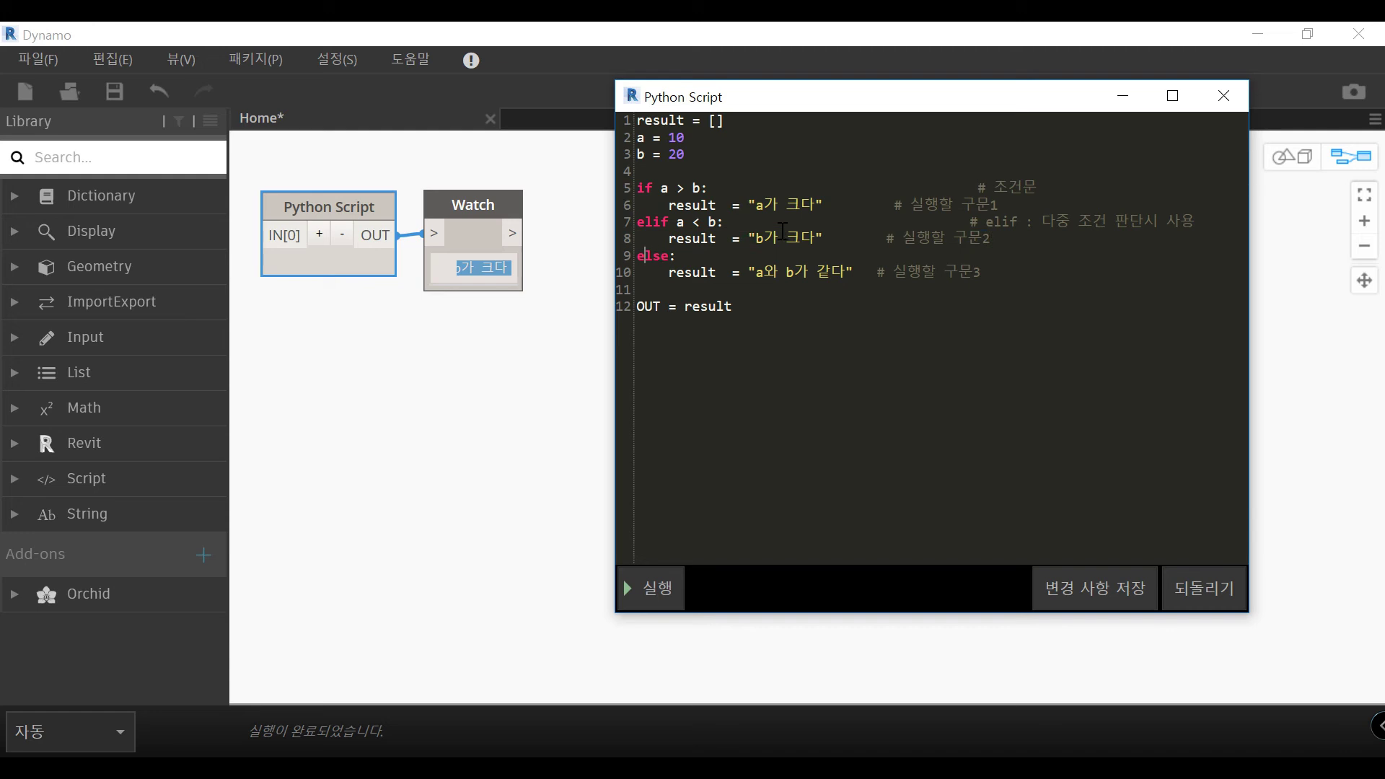
{"action": "key", "text": "Home"}
{"action": "key", "text": "Up"}
{"action": "key", "text": "Up"}
{"action": "key", "text": "shift+Right"}
{"action": "key", "text": "shift+Right"}
{"action": "key", "text": "shift+Right"}
{"action": "key", "text": "shift+Right"}
{"action": "key", "text": "shift+Right"}
{"action": "key", "text": "Down"}
{"action": "key", "text": "Down"}
{"action": "key", "text": "shift+End"}
{"action": "key", "text": "Home"}
{"action": "key", "text": "Up"}
{"action": "key", "text": "Up"}
{"action": "key", "text": "shift+Down"}
{"action": "key", "text": "shift+Down"}
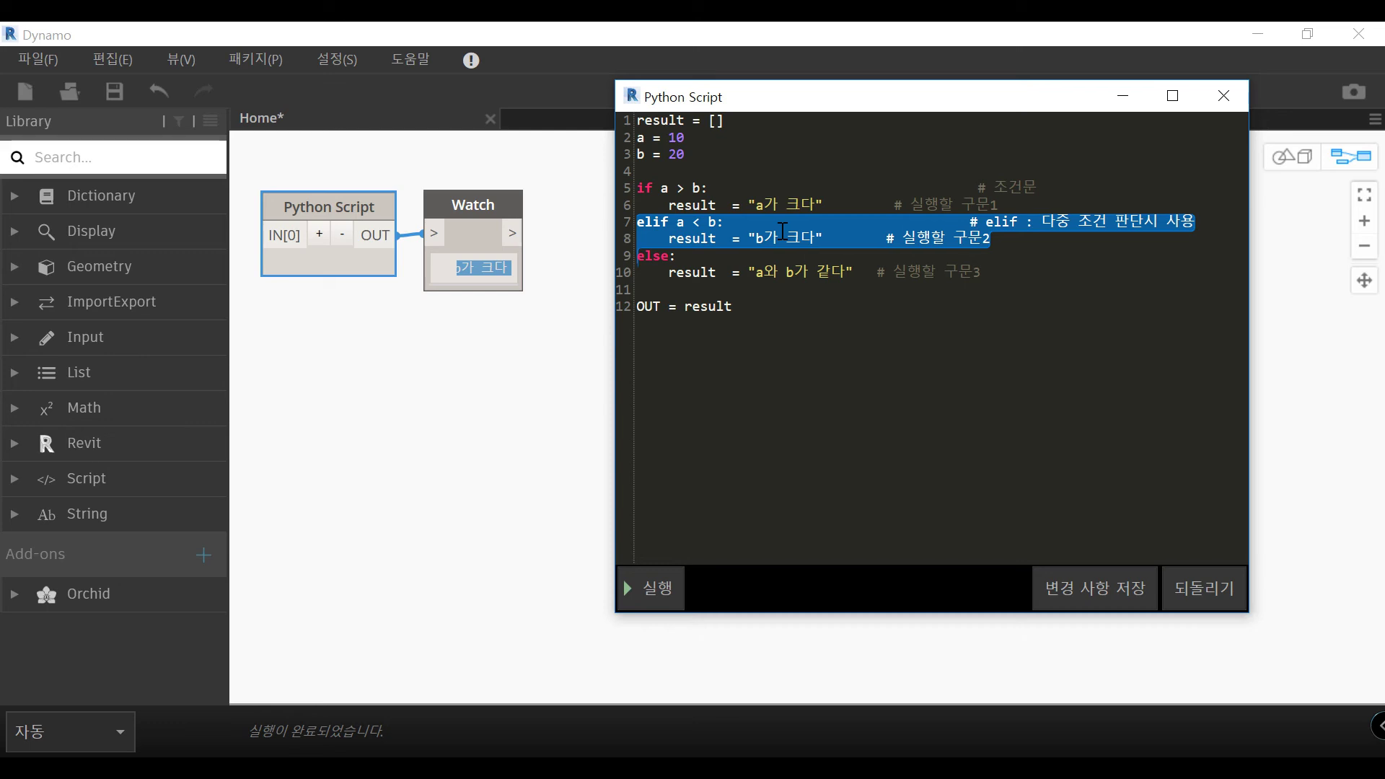
{"action": "key", "text": "Down"}
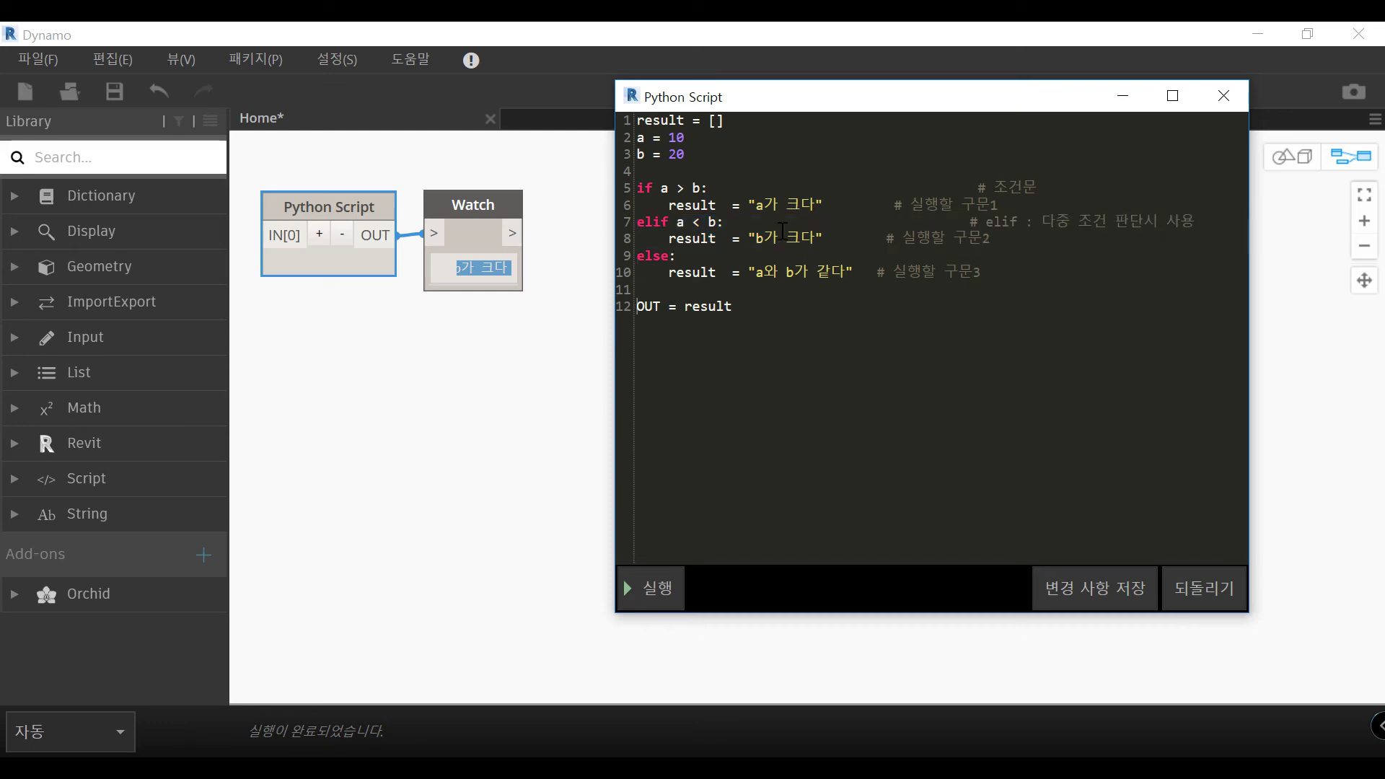
{"action": "key", "text": "shift+Left"}
{"action": "key", "text": "shift+Left"}
{"action": "key", "text": "shift+Left"}
{"action": "key", "text": "shift+Left"}
{"action": "key", "text": "shift+Left"}
{"action": "key", "text": "shift+Left"}
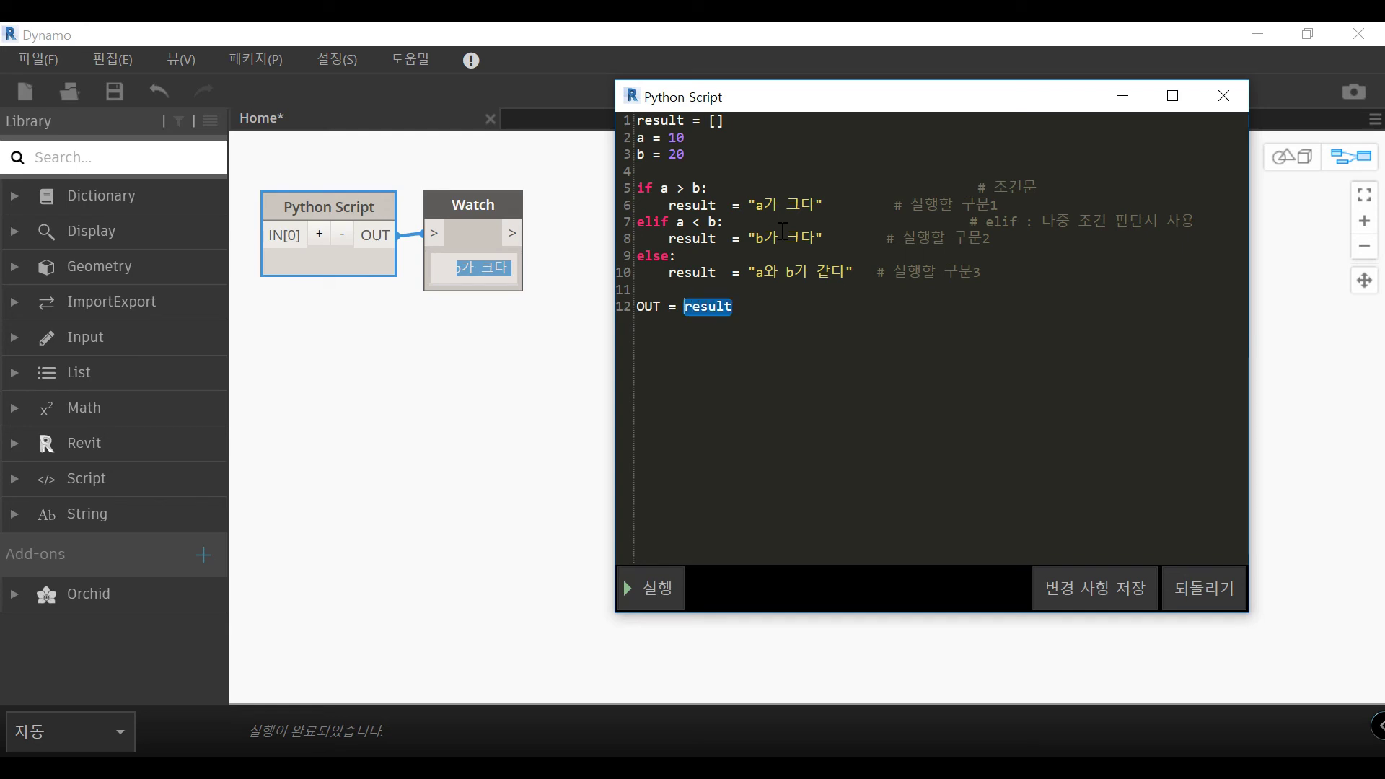
{"action": "double_click", "coordinate": [651, 183]}
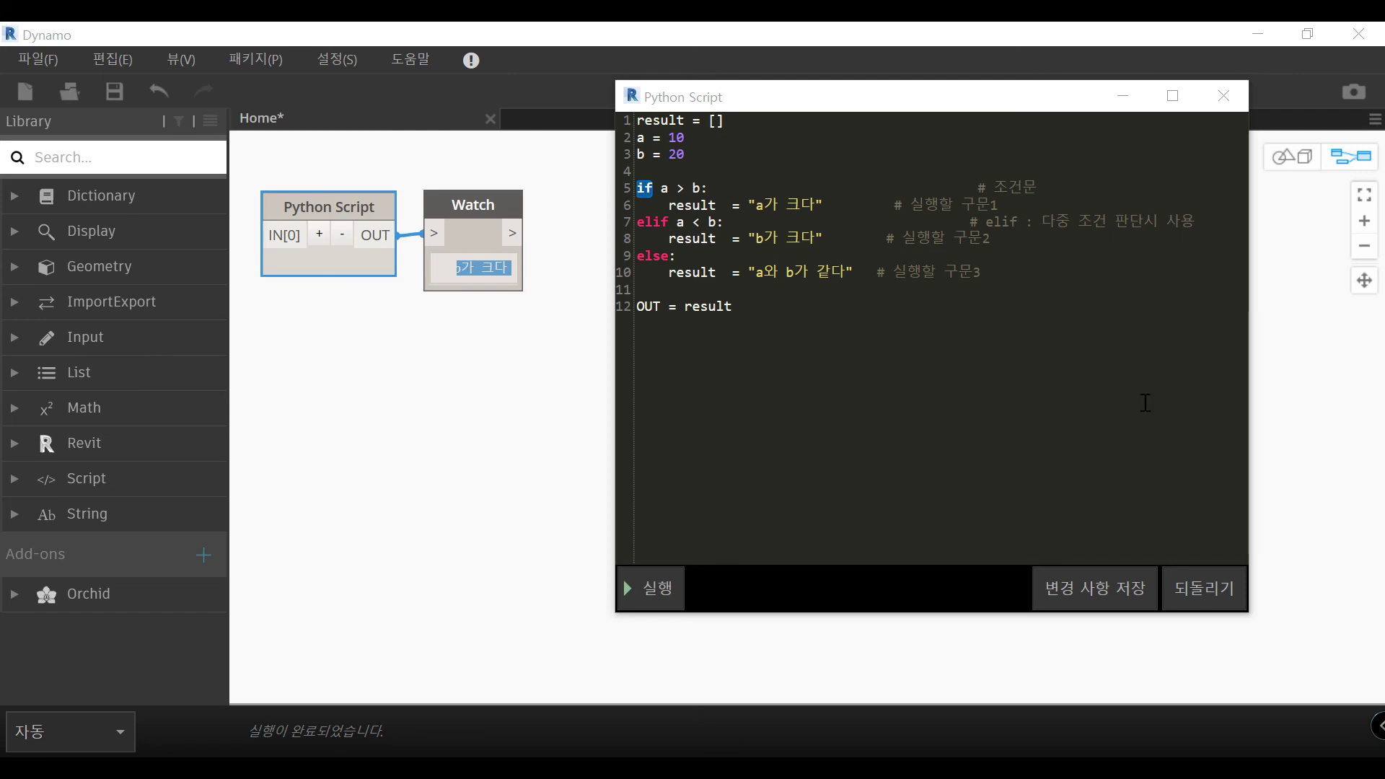
Step: Replace all the code with the in/not in example on the 가위, 바위, 보 list
{"action": "left_click", "coordinate": [742, 297]}
{"action": "key", "text": "ctrl+a"}
{"action": "type", "text": "a = [] b = [] list = [\"가위\",\"바위\",\"보\"]  if \"가위\" in list: a = \"값이 있다\"  if \"보자기\" not in list: b = \"값이 없다\"  OUT = a,b"}
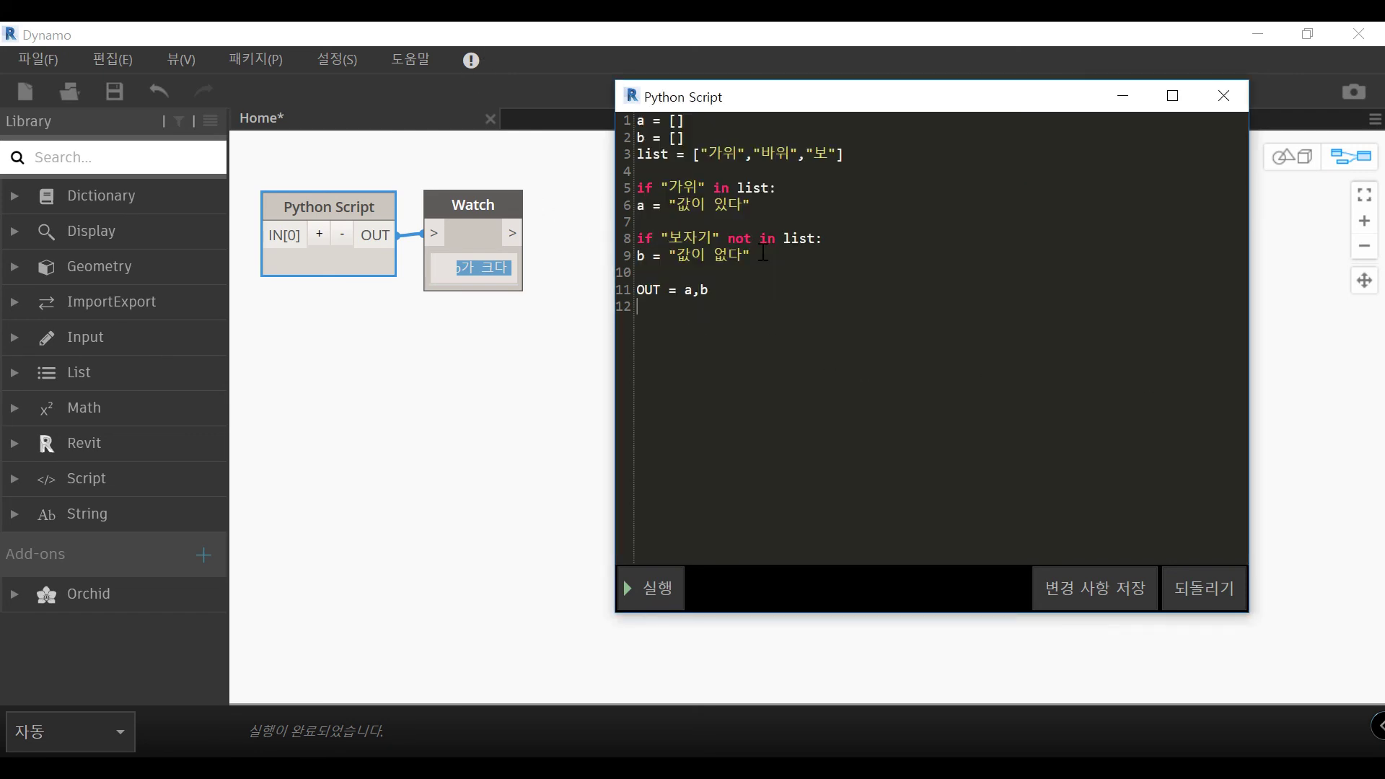
{"action": "left_click", "coordinate": [691, 139]}
{"action": "double_click", "coordinate": [722, 153]}
{"action": "left_click", "coordinate": [786, 154]}
{"action": "double_click", "coordinate": [831, 153]}
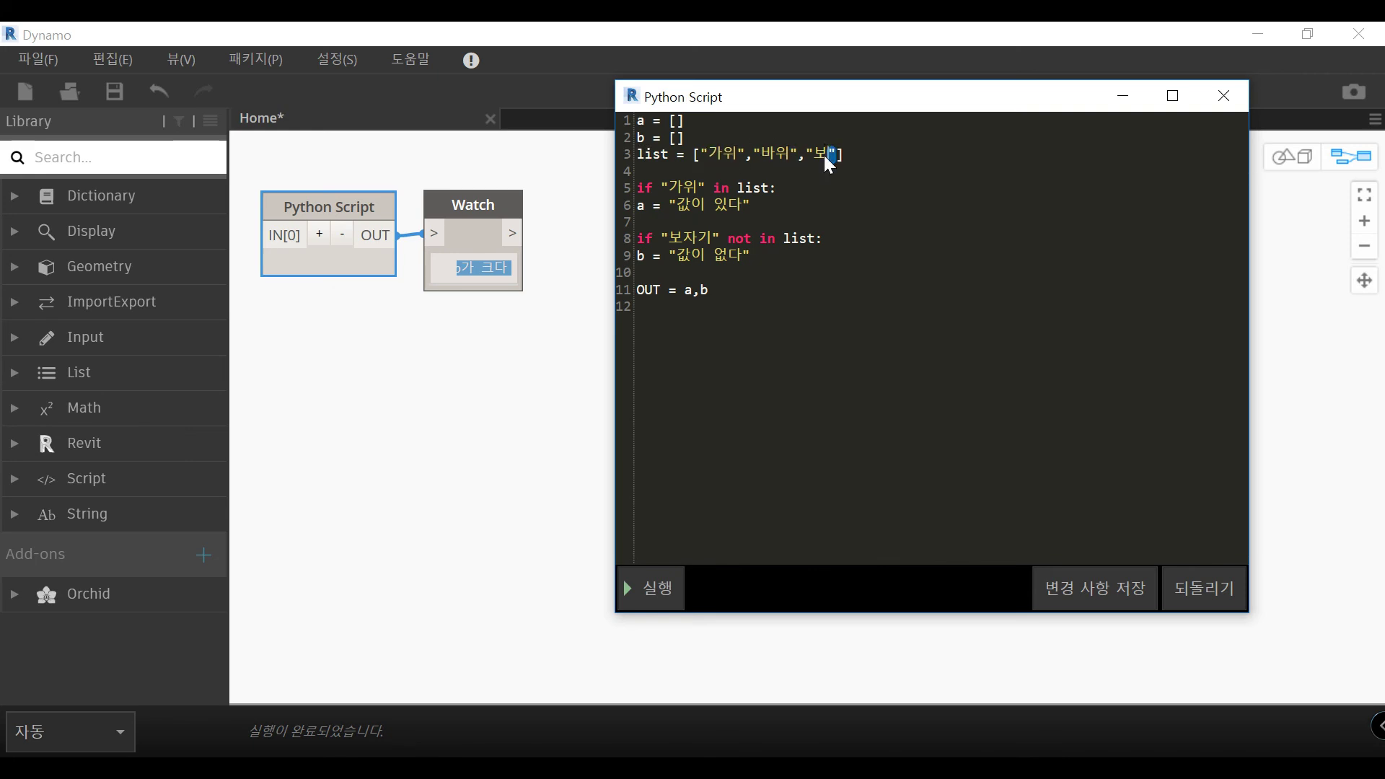
Step: Walk through the '가위' in list and '보자기' not in list conditions
{"action": "triple_click", "coordinate": [644, 187]}
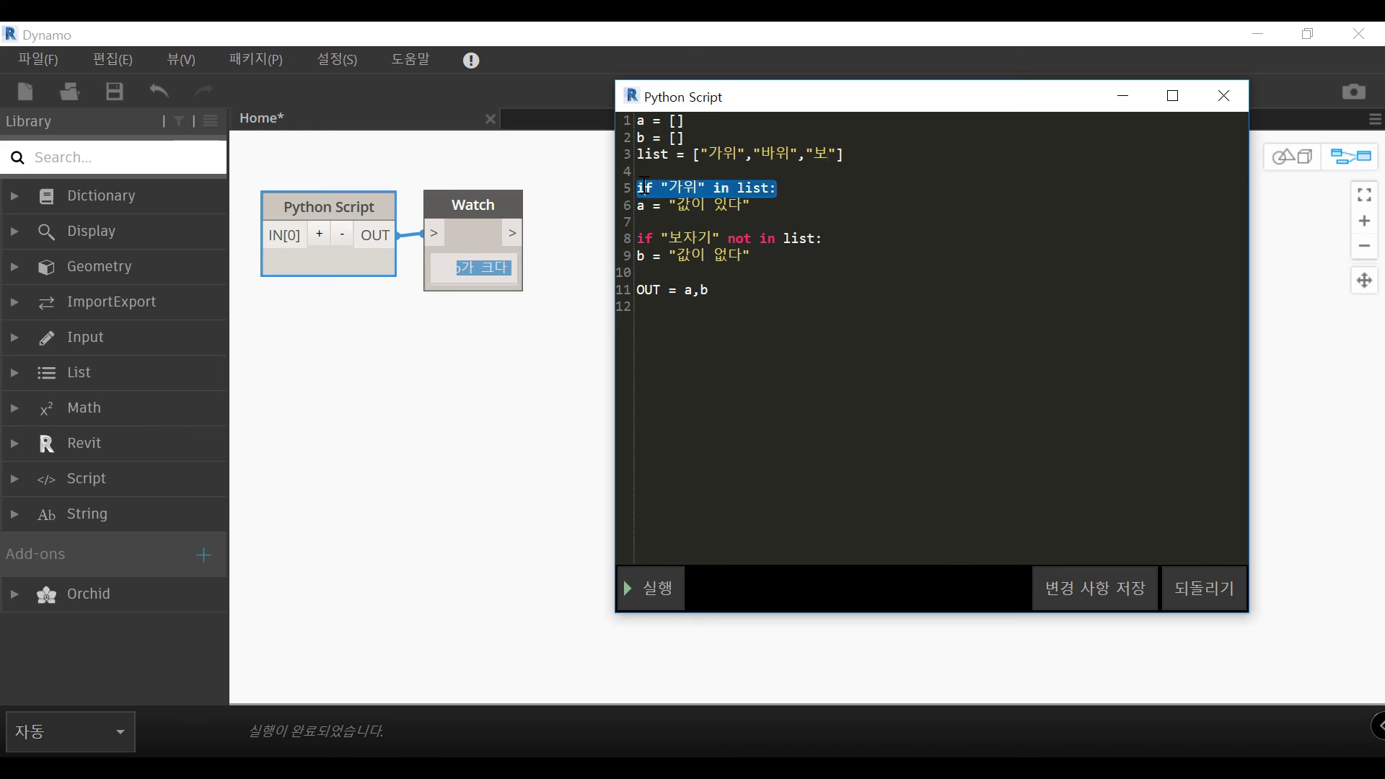
{"action": "double_click", "coordinate": [754, 188]}
{"action": "mouse_move", "coordinate": [687, 184]}
{"action": "left_mouse_down"}
{"action": "mouse_move", "coordinate": [638, 189]}
{"action": "mouse_move", "coordinate": [748, 208]}
{"action": "left_mouse_up"}
{"action": "double_click", "coordinate": [682, 187]}
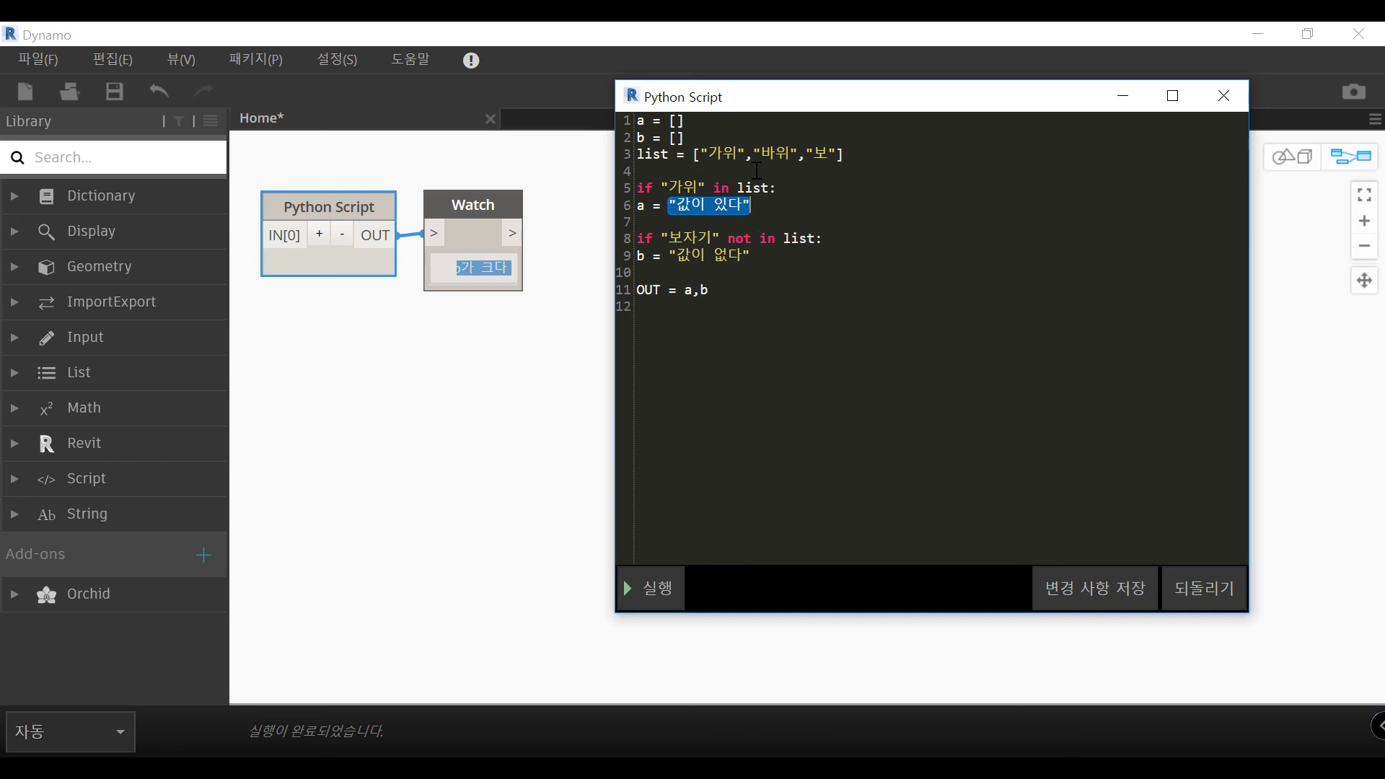
{"action": "key", "text": "Down"}
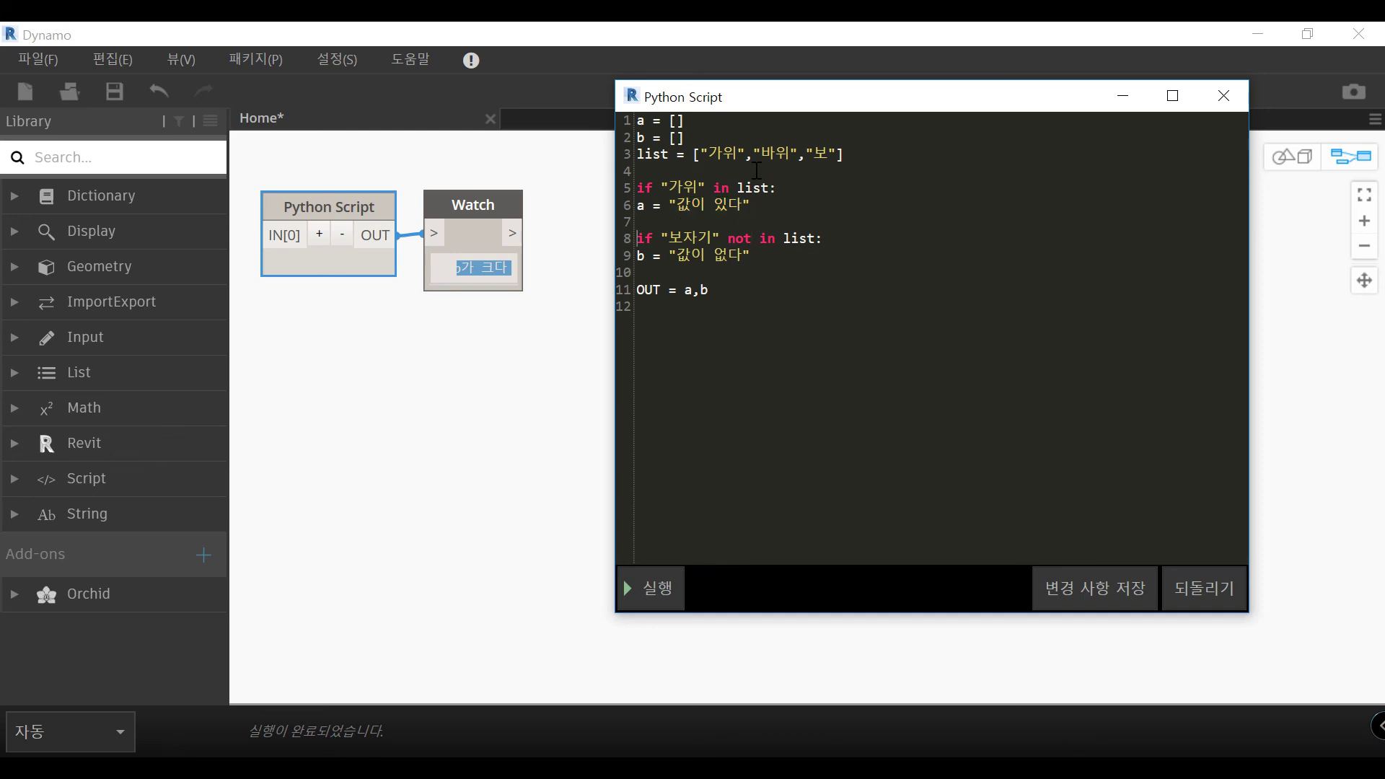
{"action": "double_click", "coordinate": [676, 239]}
{"action": "double_click", "coordinate": [797, 238]}
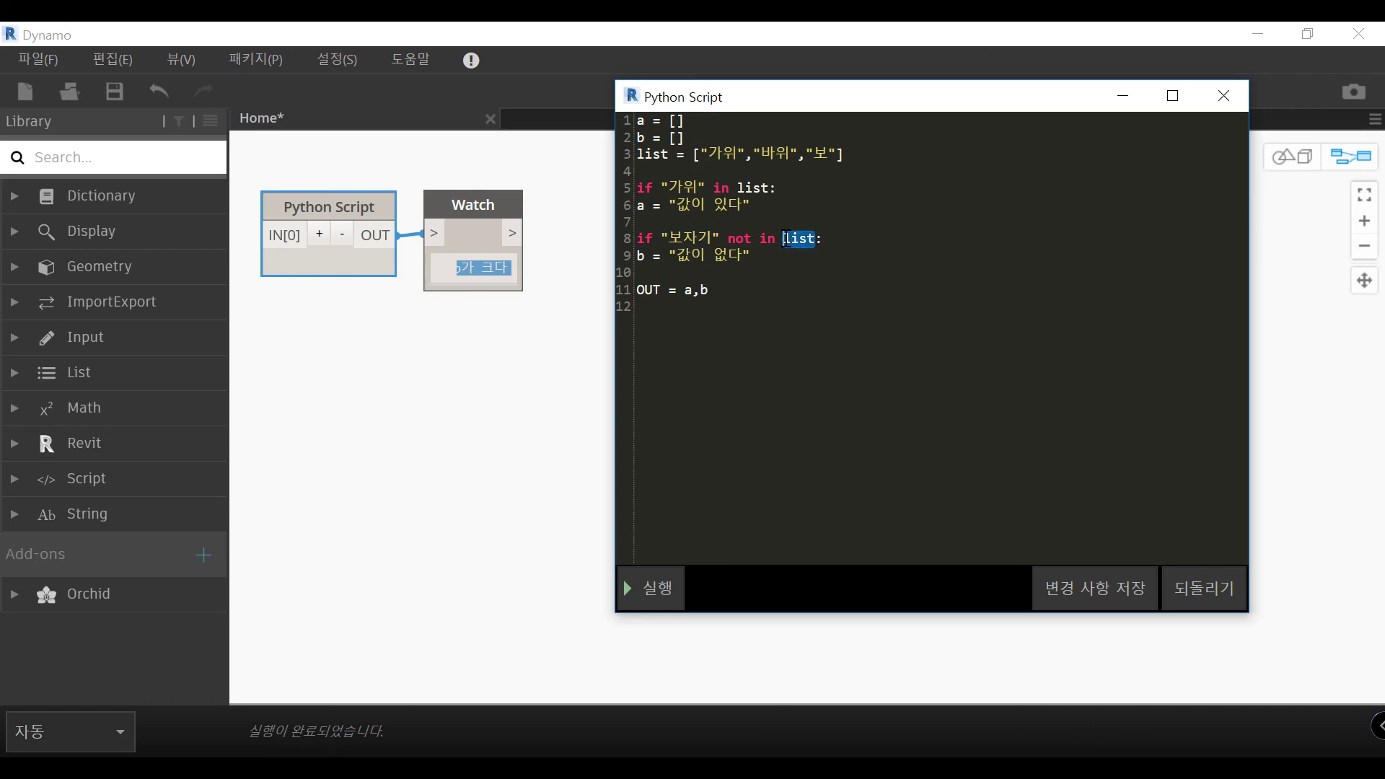
{"action": "left_click", "coordinate": [692, 262]}
{"action": "double_click", "coordinate": [692, 262]}
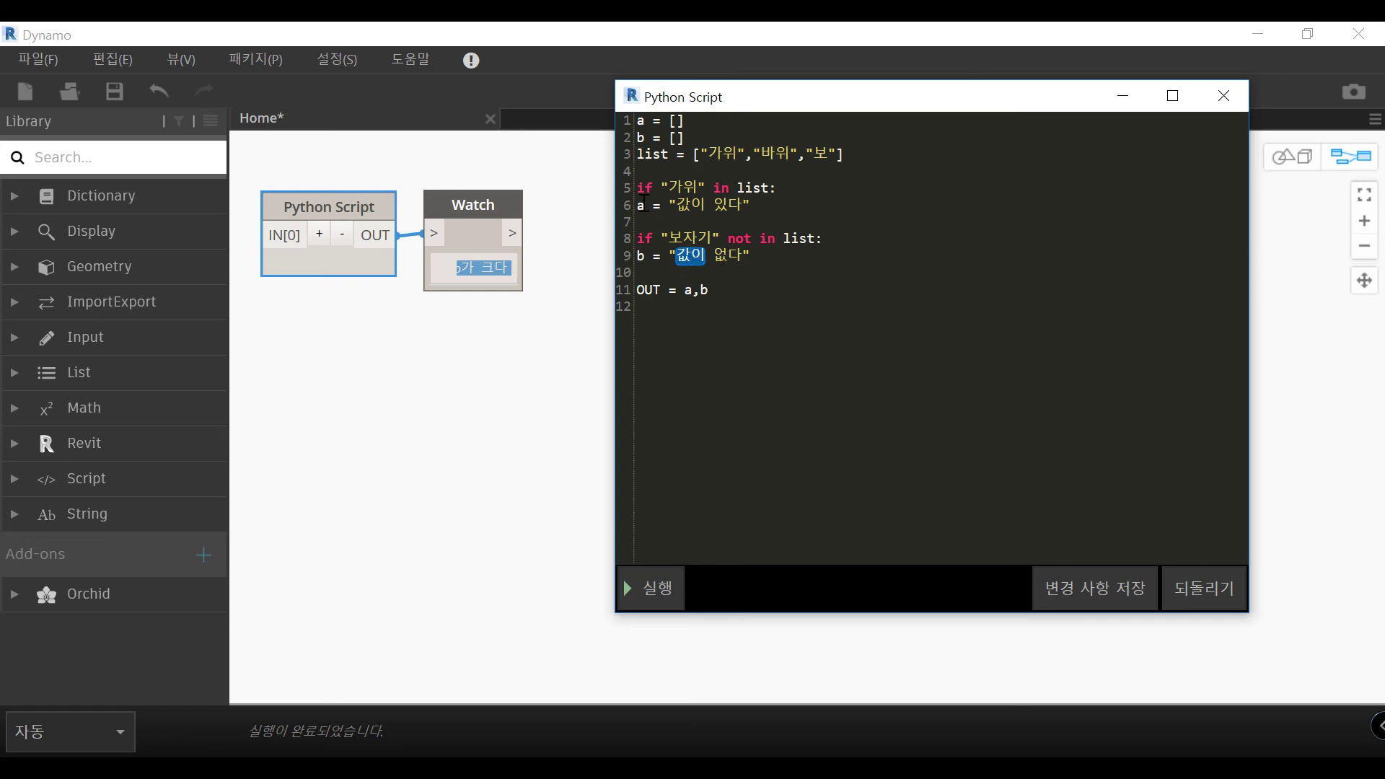
Step: Run the new script, then indent lines 6 and 9 under their if conditions
{"action": "left_click", "coordinate": [649, 597]}
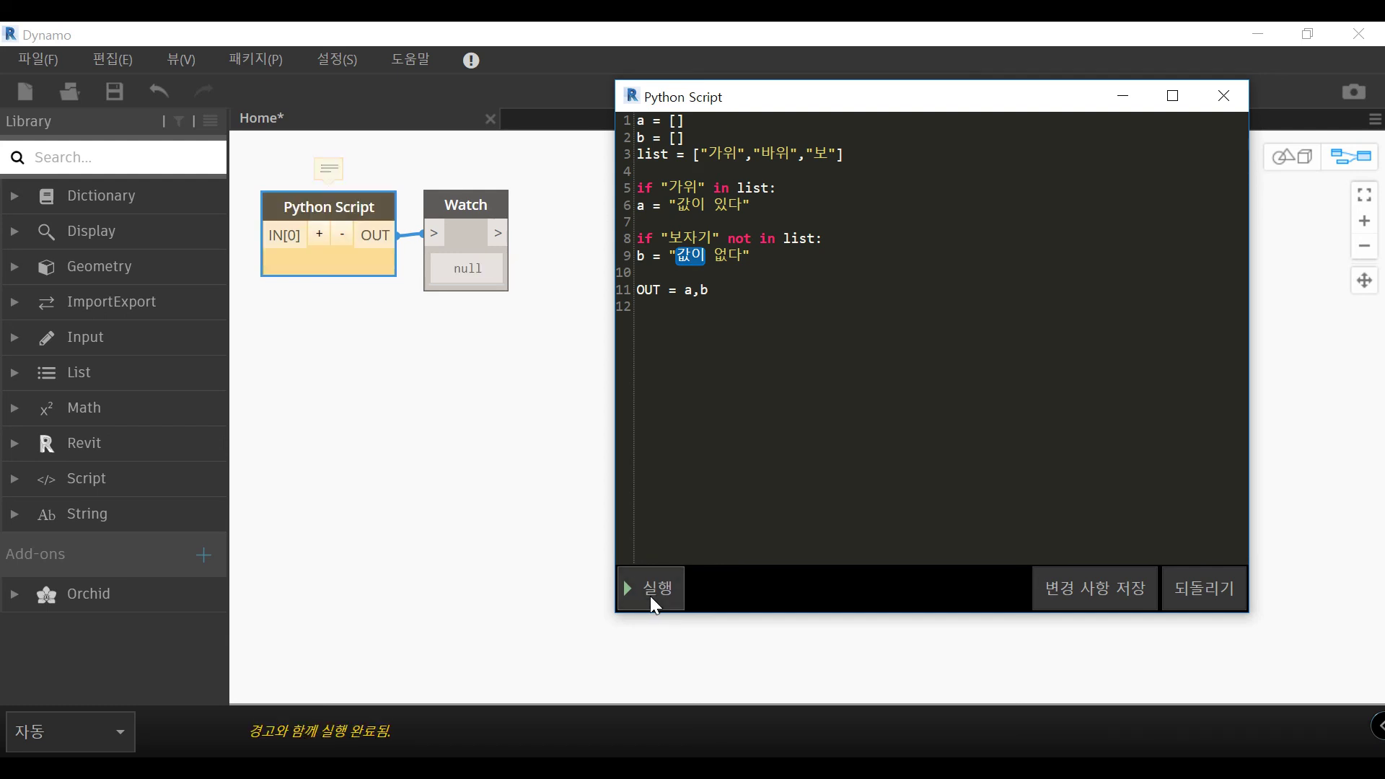
{"action": "left_click", "coordinate": [770, 204]}
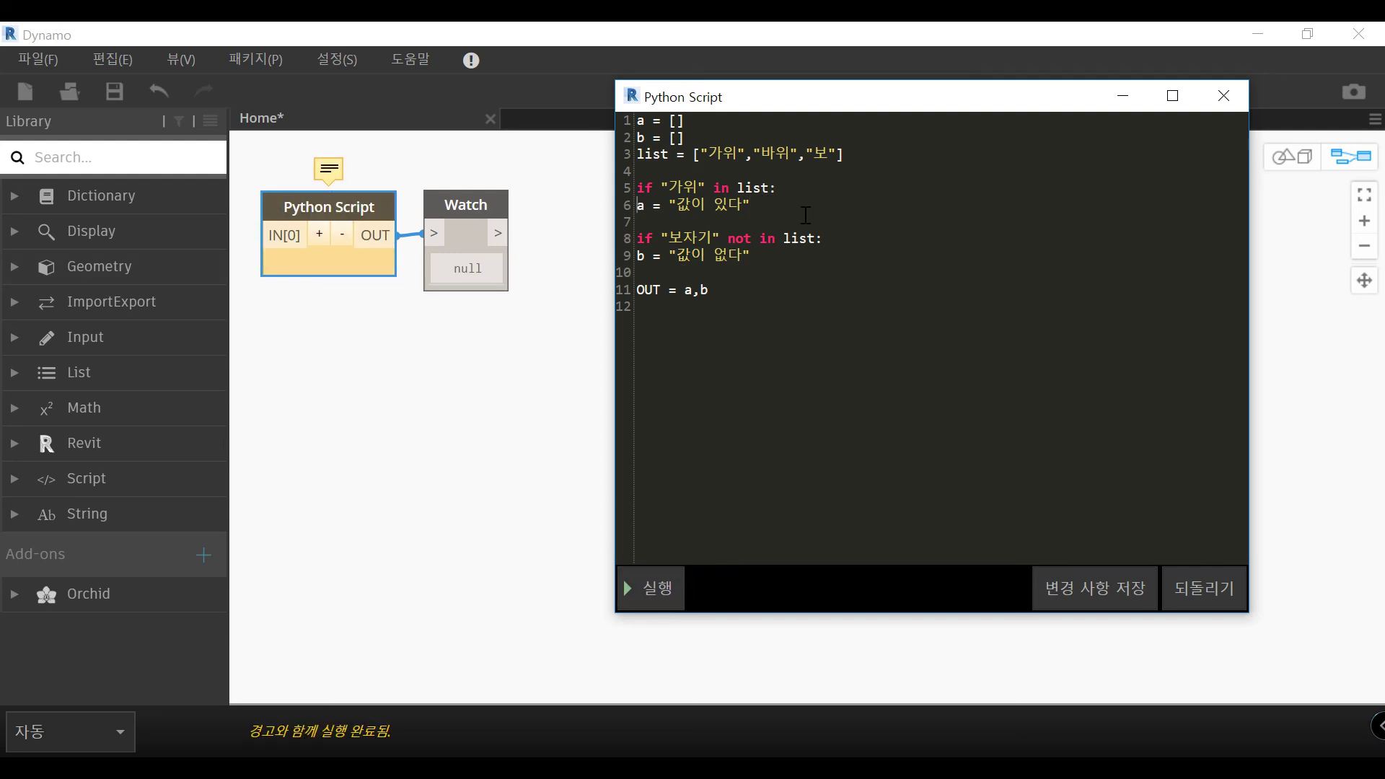
{"action": "key", "text": "Tab"}
{"action": "key", "text": "Down"}
{"action": "key", "text": "Down"}
{"action": "key", "text": "Down"}
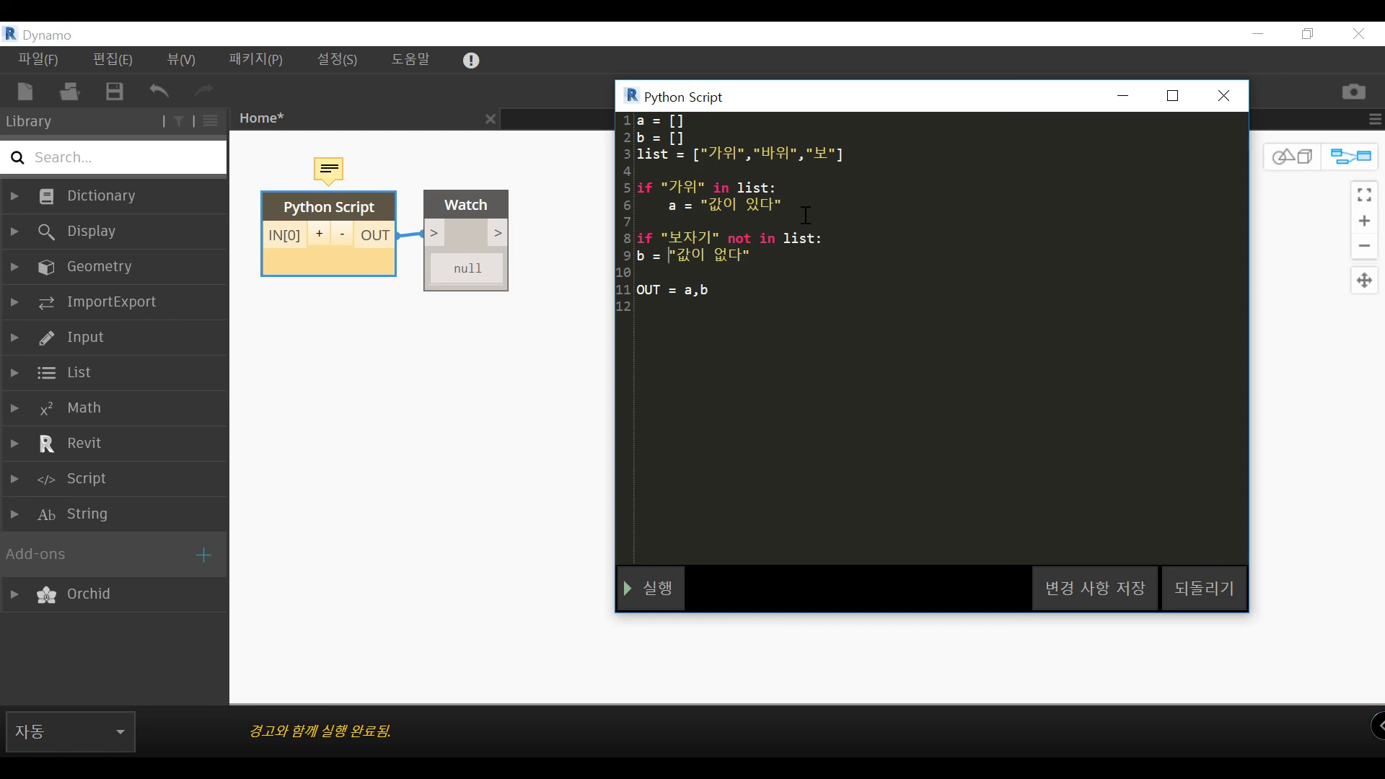
{"action": "key", "text": "Home"}
{"action": "key", "text": "Tab"}
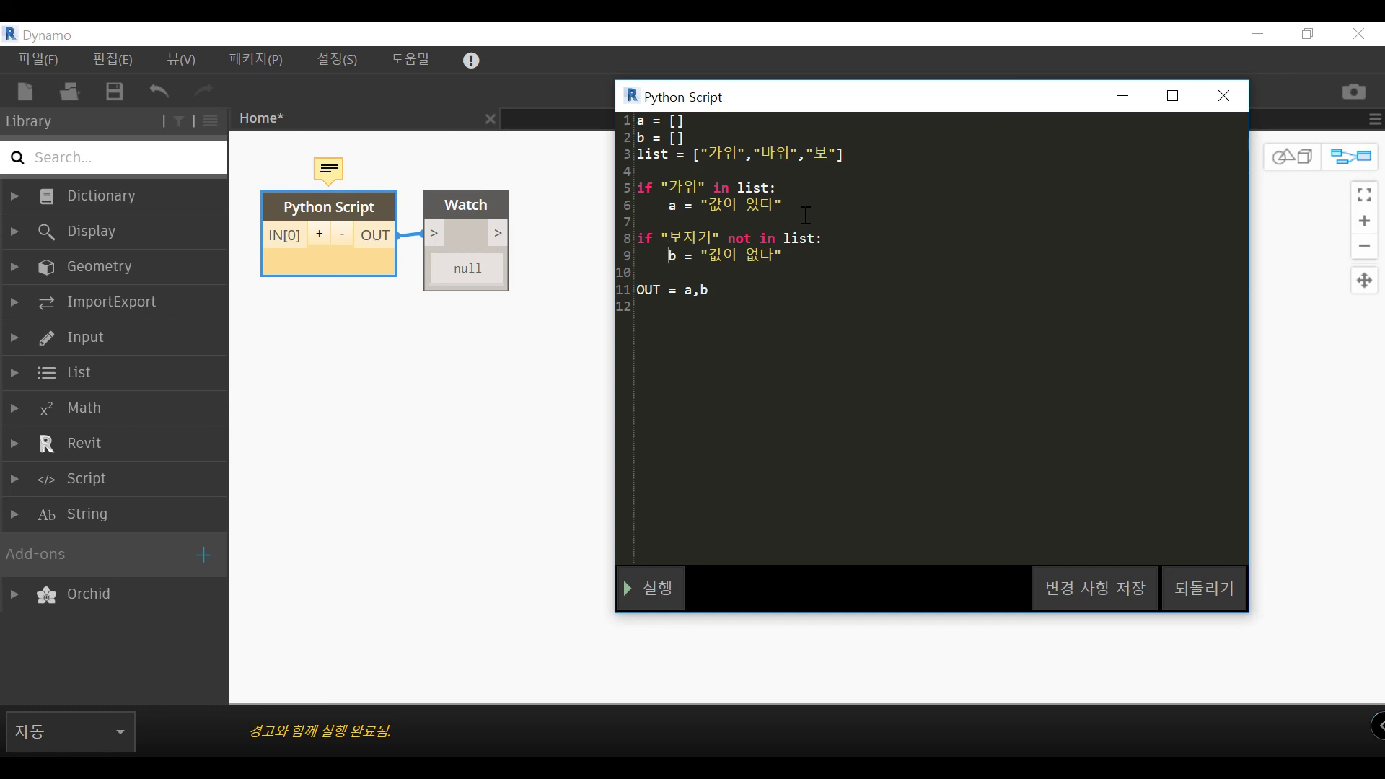
Step: Rerun so Watch lists 값이 있다 and 값이 없다, then explain the '가위' in list check
{"action": "left_click", "coordinate": [666, 595]}
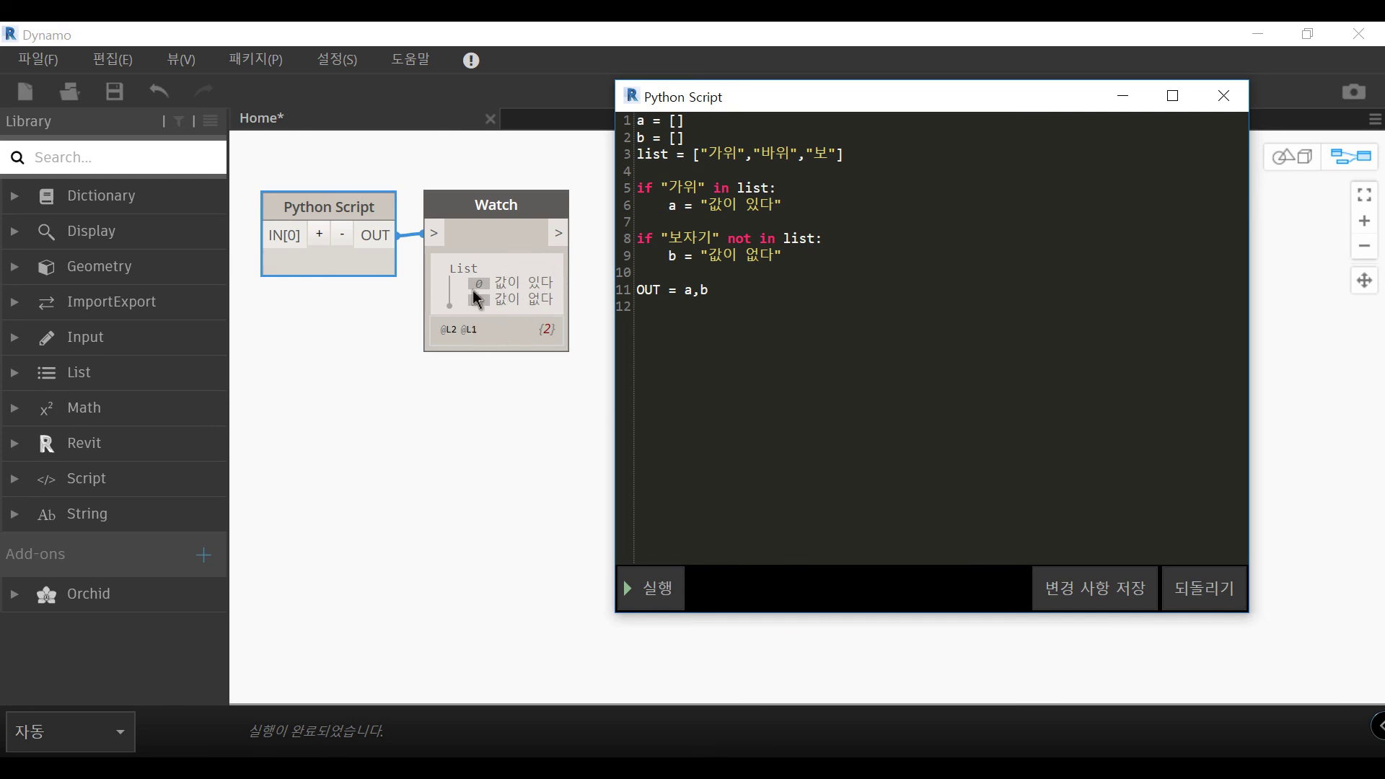
{"action": "double_click", "coordinate": [720, 188]}
{"action": "left_click_drag", "start_coordinate": [636, 188], "coordinate": [800, 187]}
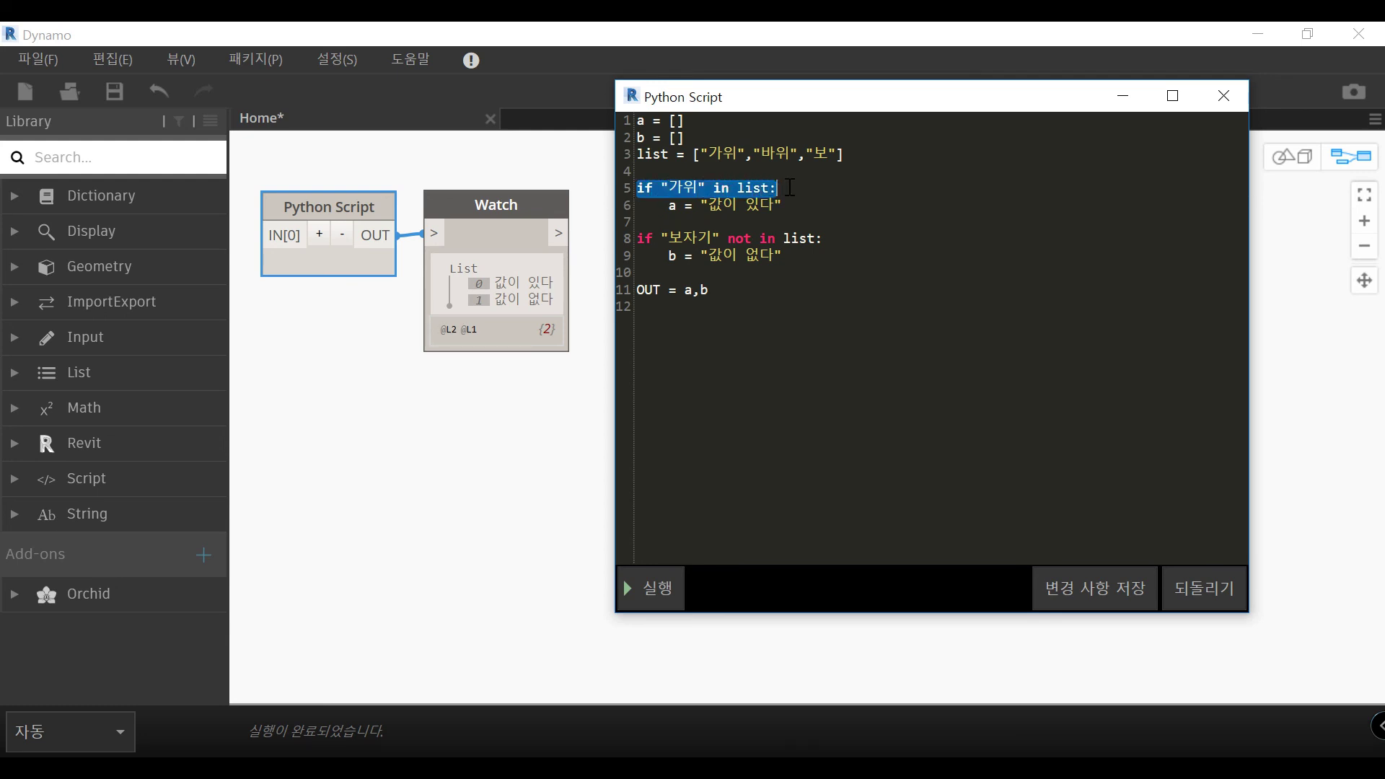
{"action": "left_click_drag", "start_coordinate": [668, 206], "coordinate": [804, 210]}
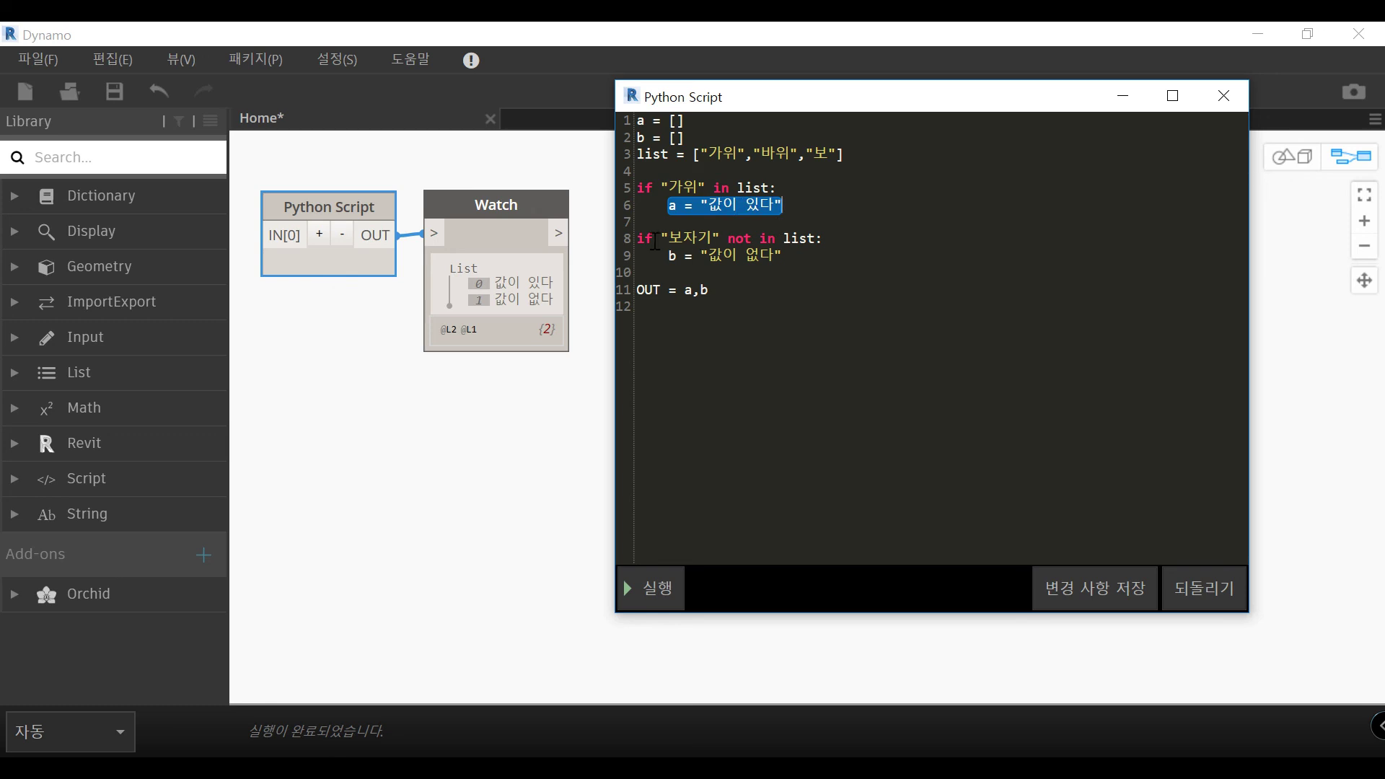
Step: Explain the '보자기' not in list check, its assignment and the output line
{"action": "double_click", "coordinate": [685, 238]}
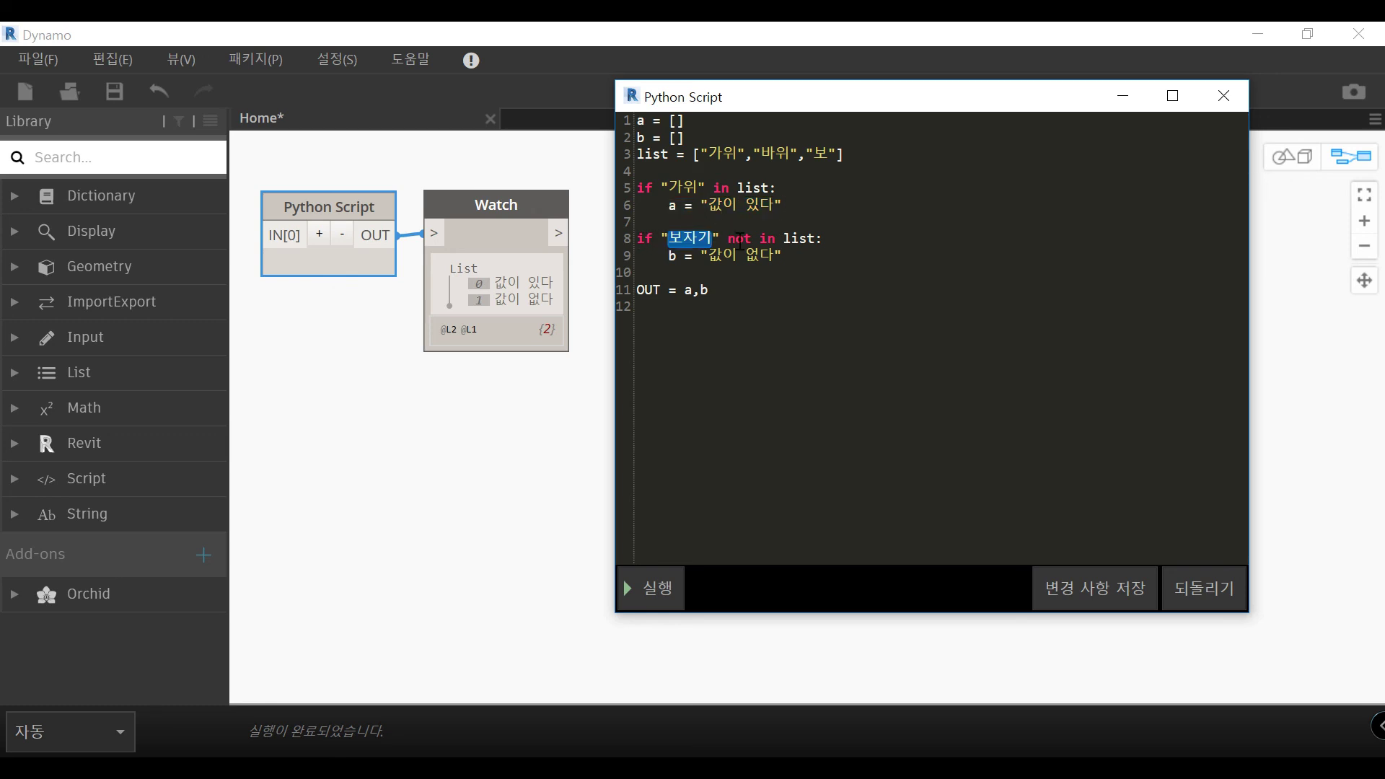
{"action": "double_click", "coordinate": [739, 239]}
{"action": "double_click", "coordinate": [818, 238]}
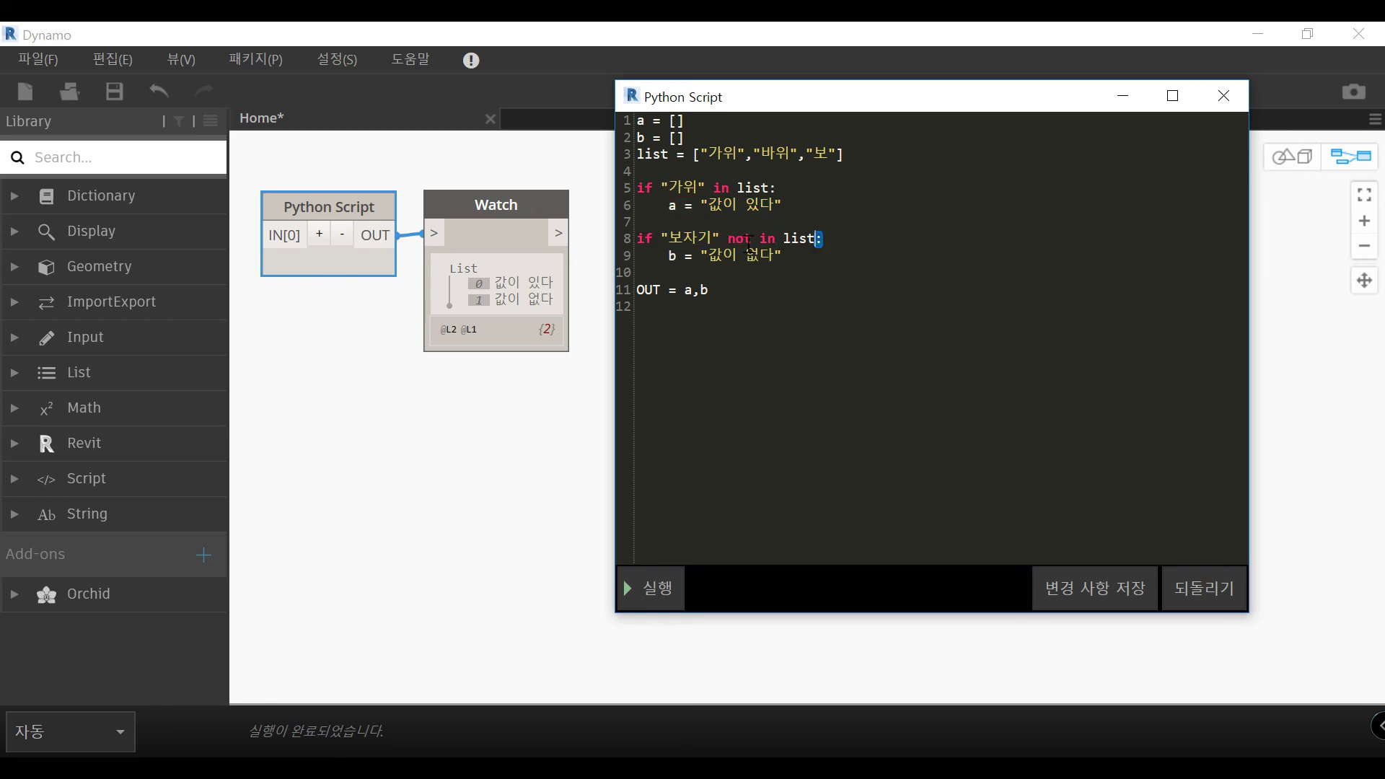
{"action": "double_click", "coordinate": [818, 154]}
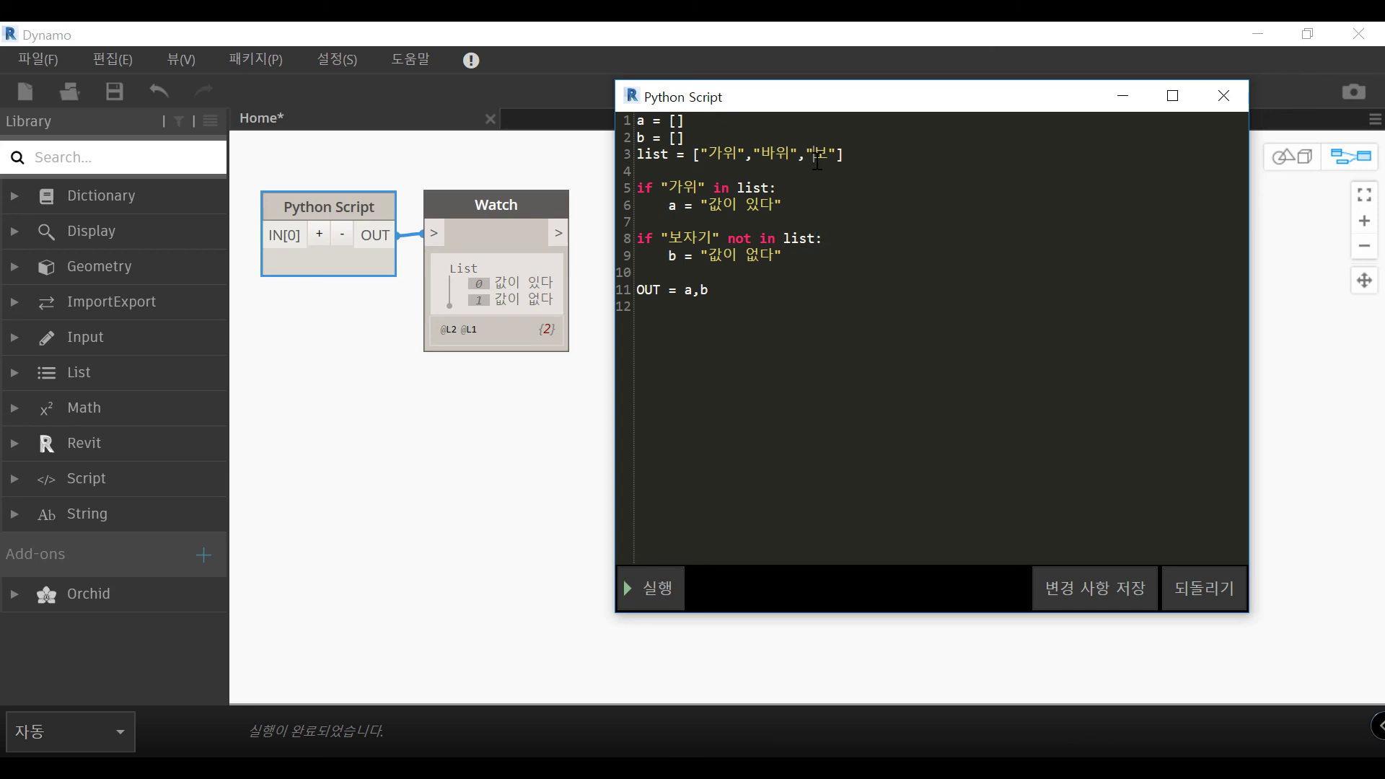
{"action": "double_click", "coordinate": [694, 242]}
{"action": "left_click_drag", "start_coordinate": [667, 255], "coordinate": [791, 253]}
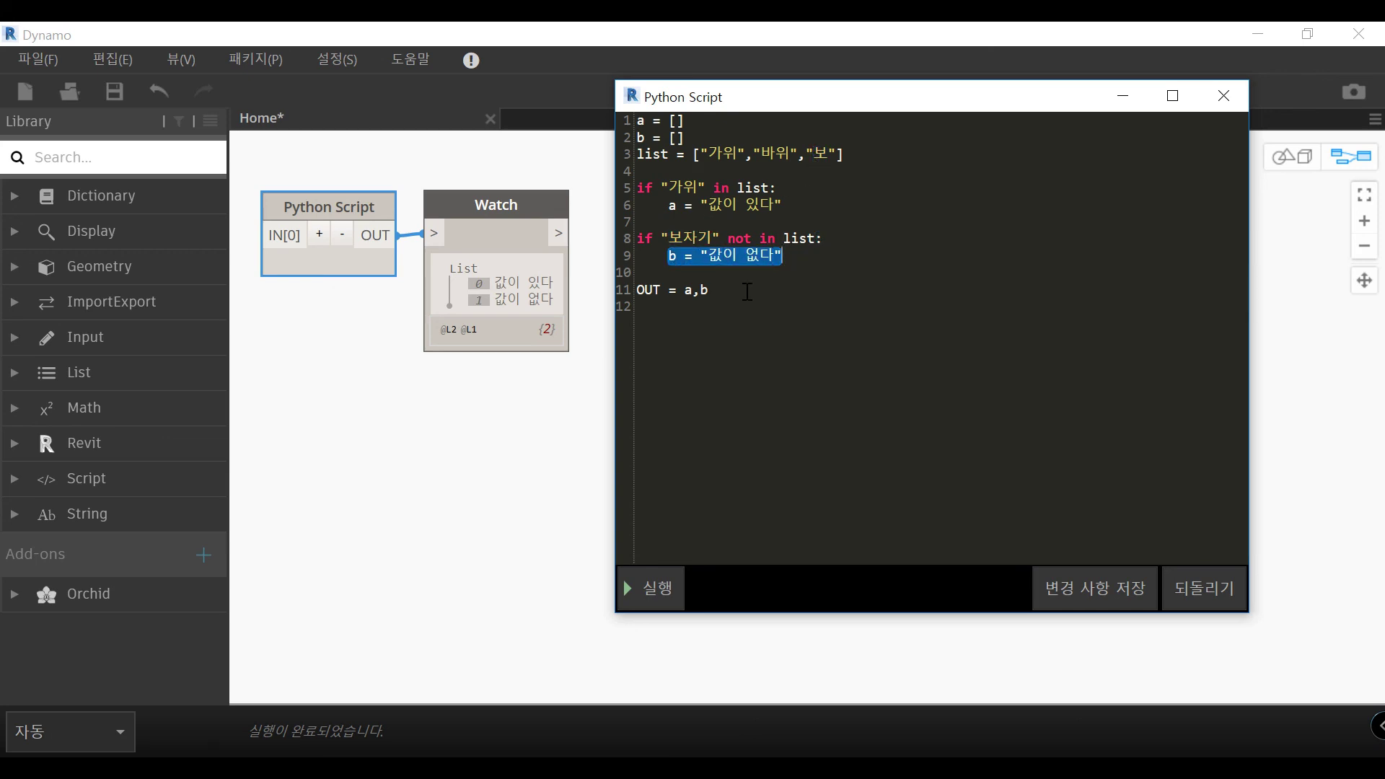
{"action": "left_click_drag", "start_coordinate": [709, 289], "coordinate": [639, 291]}
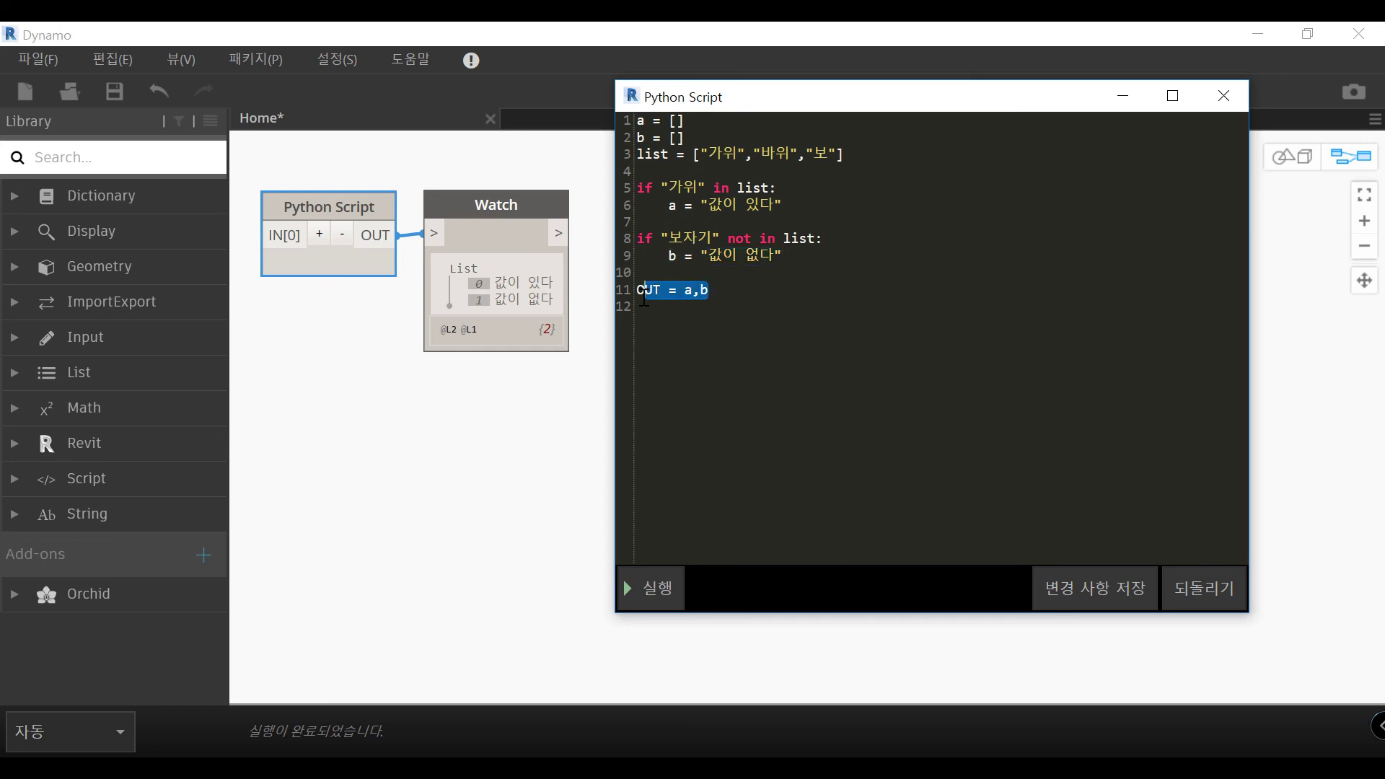
{"action": "left_click", "coordinate": [820, 356]}
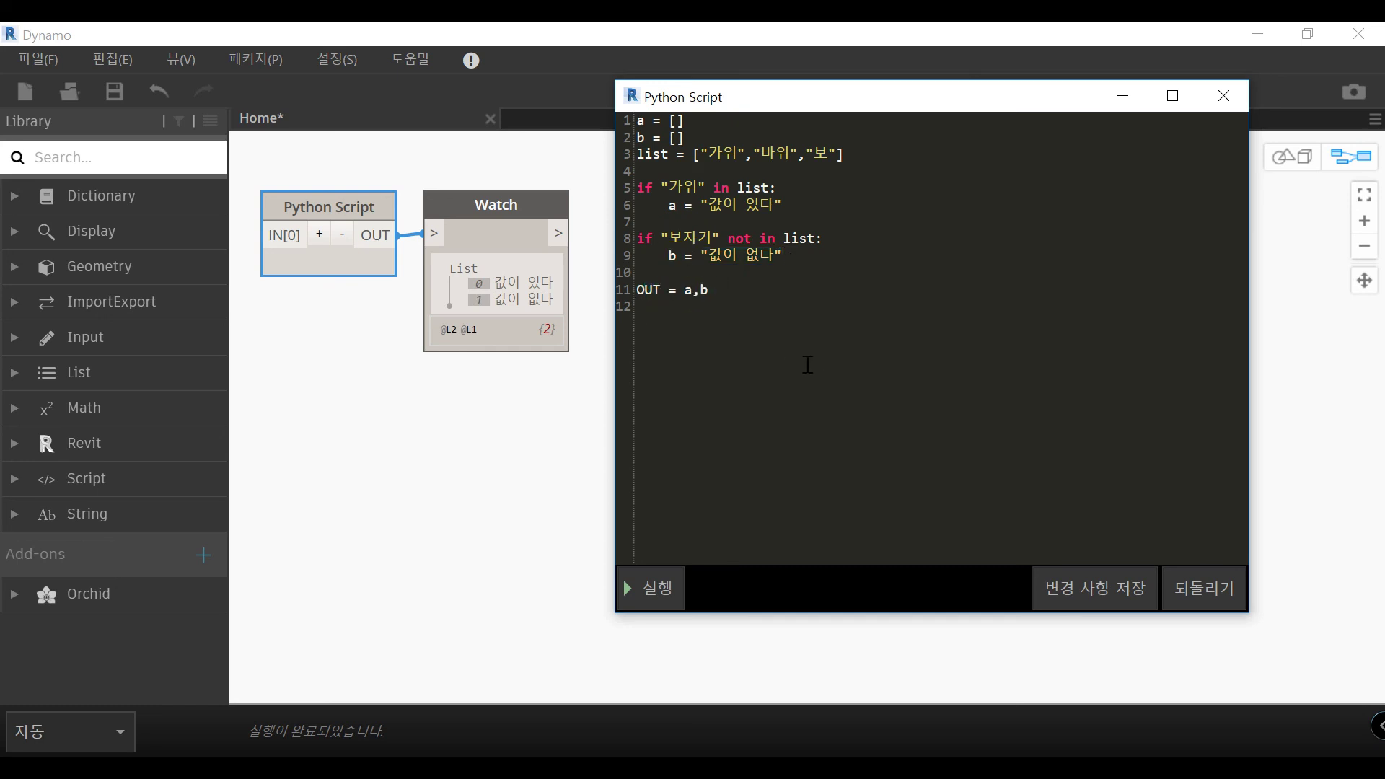